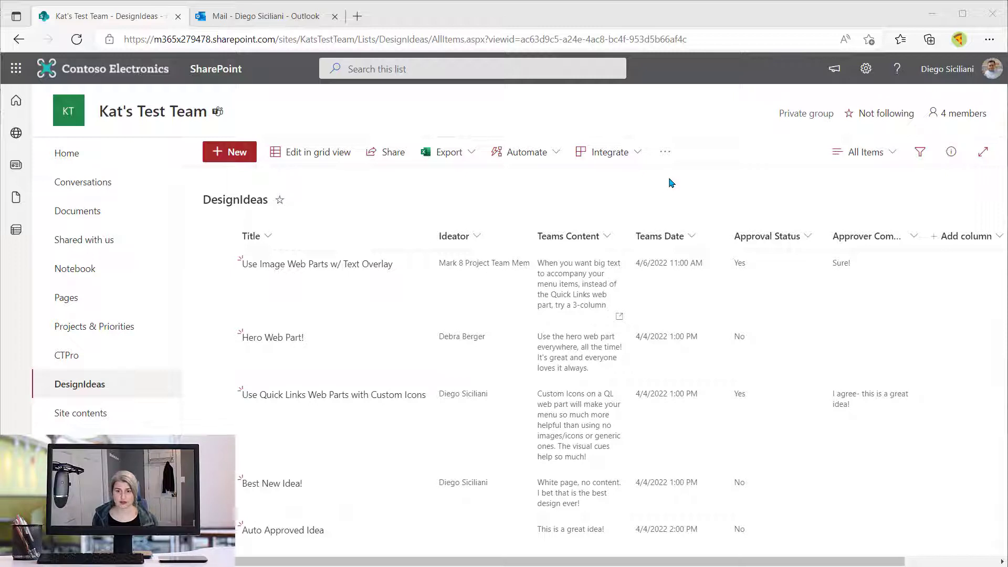
pyautogui.click(665, 156)
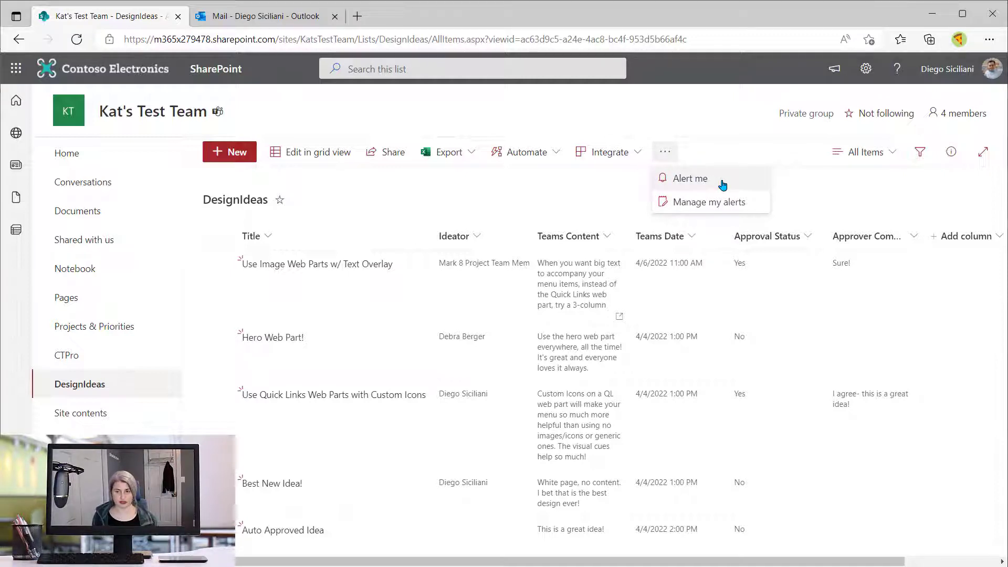
pyautogui.click(552, 156)
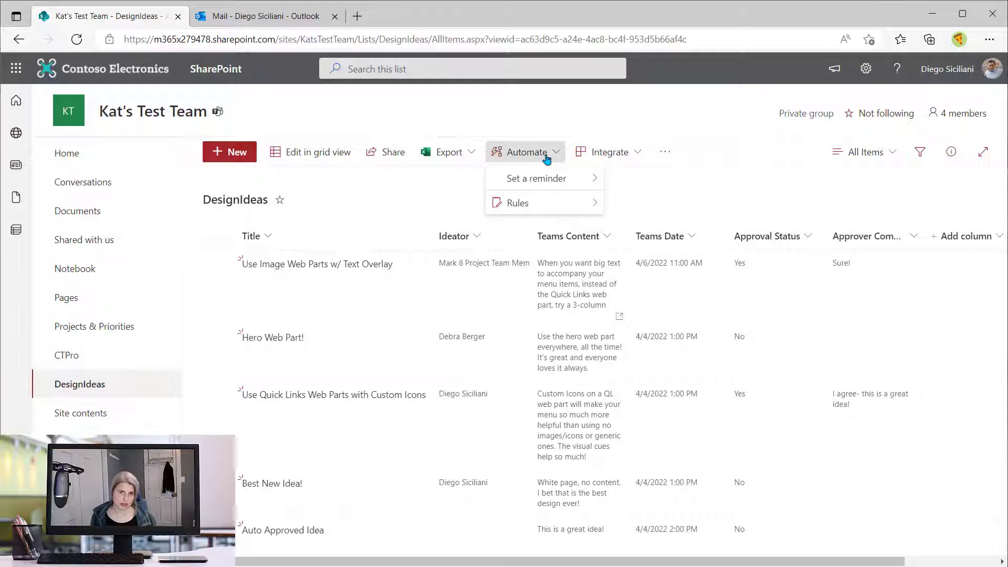
pyautogui.moveTo(536, 204)
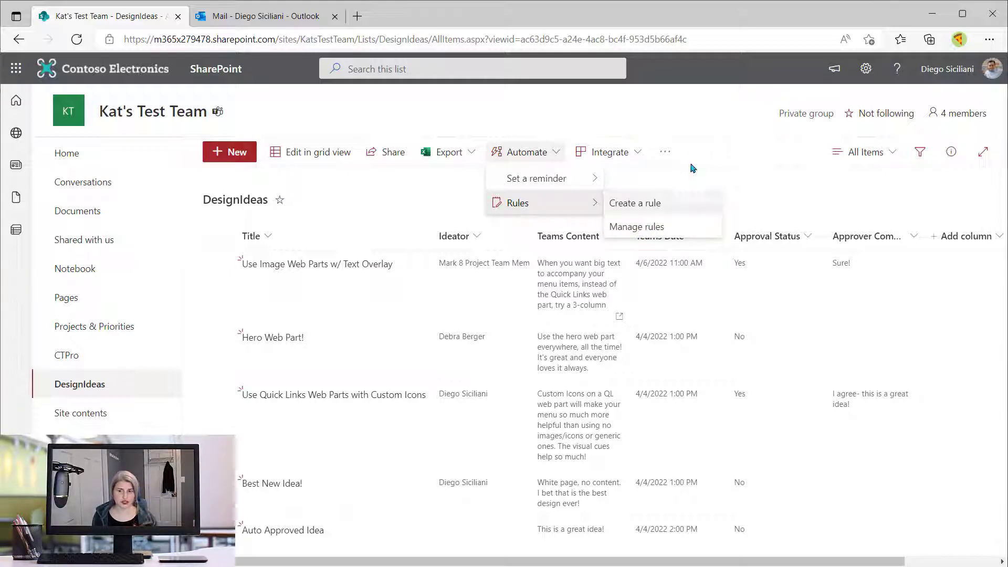
# Review the new-alert settings for the DesignIdeas list, try limiting alerts to items in the Approved view, and cancel the alert.
pyautogui.click(664, 152)
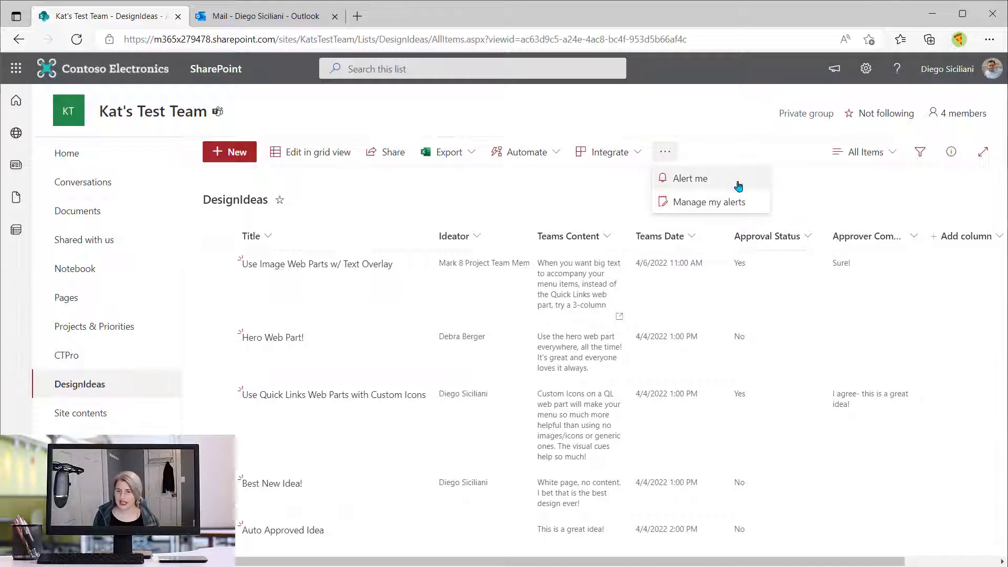
pyautogui.click(710, 183)
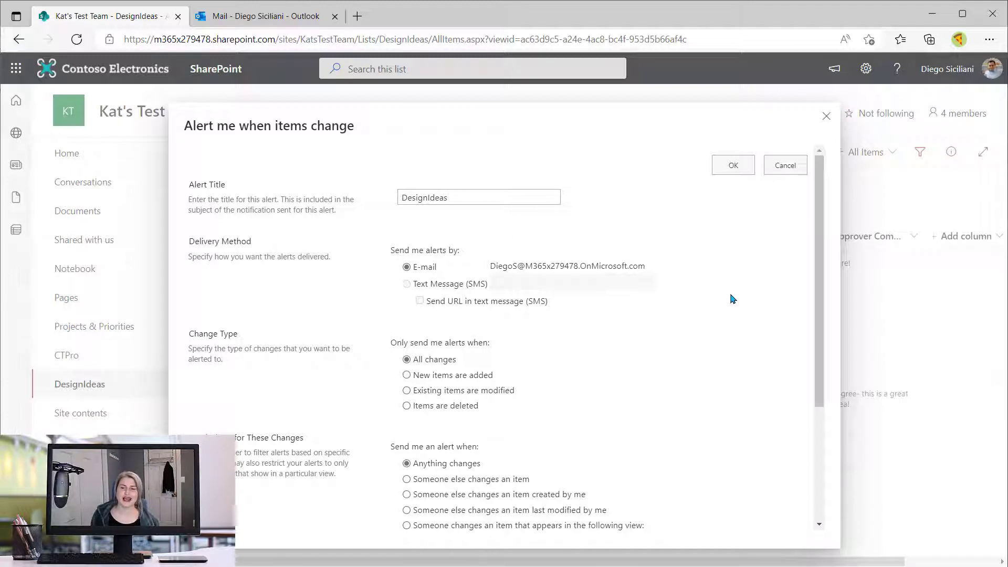
pyautogui.scroll(-1, 733, 299)
pyautogui.scroll(1, 733, 298)
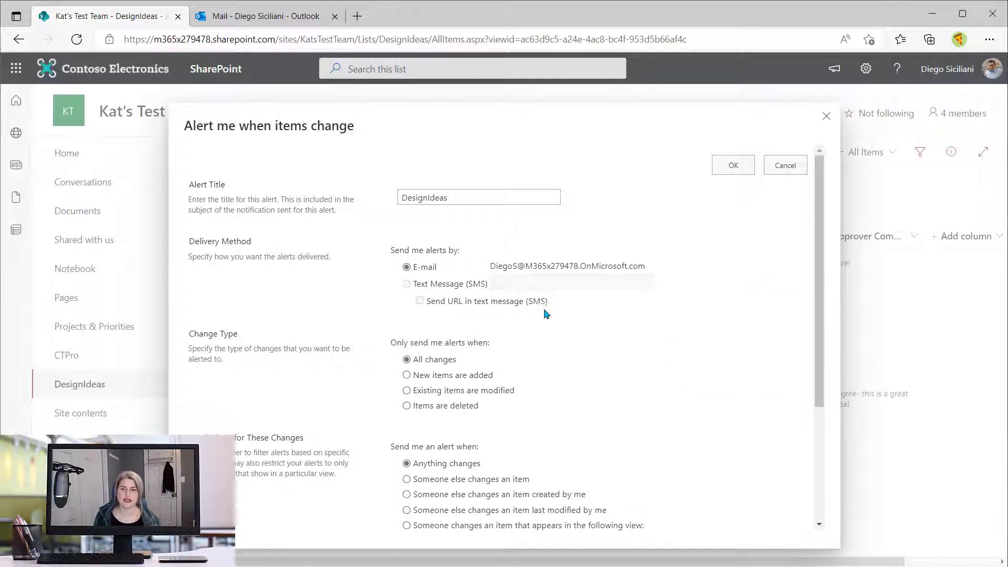
pyautogui.scroll(-2, 510, 269)
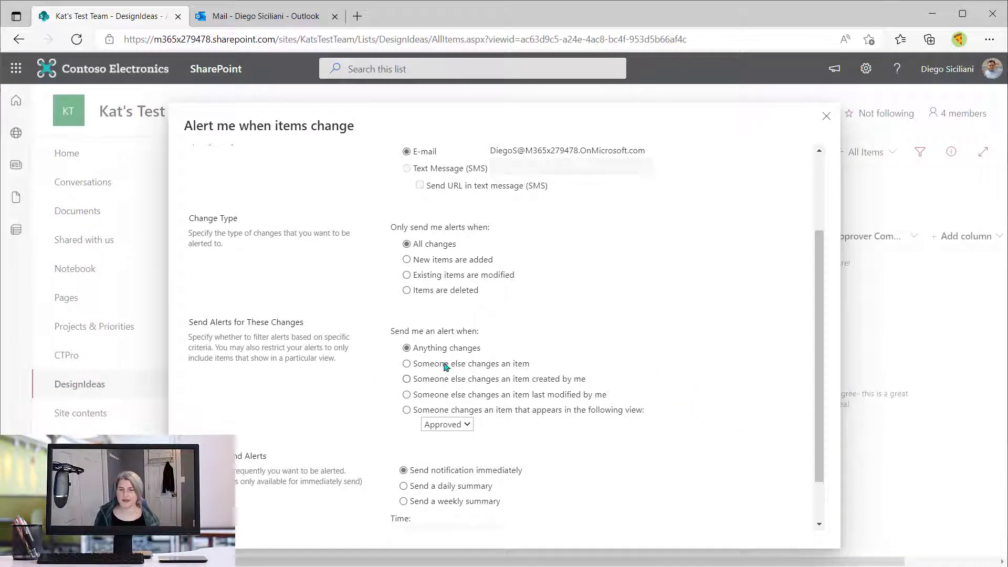
pyautogui.click(496, 411)
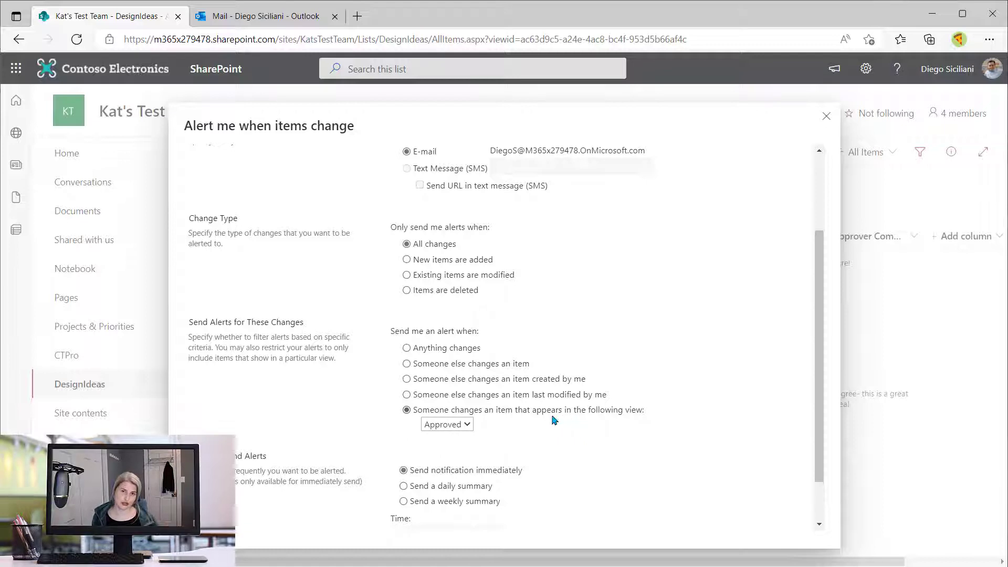
pyautogui.scroll(-1, 519, 418)
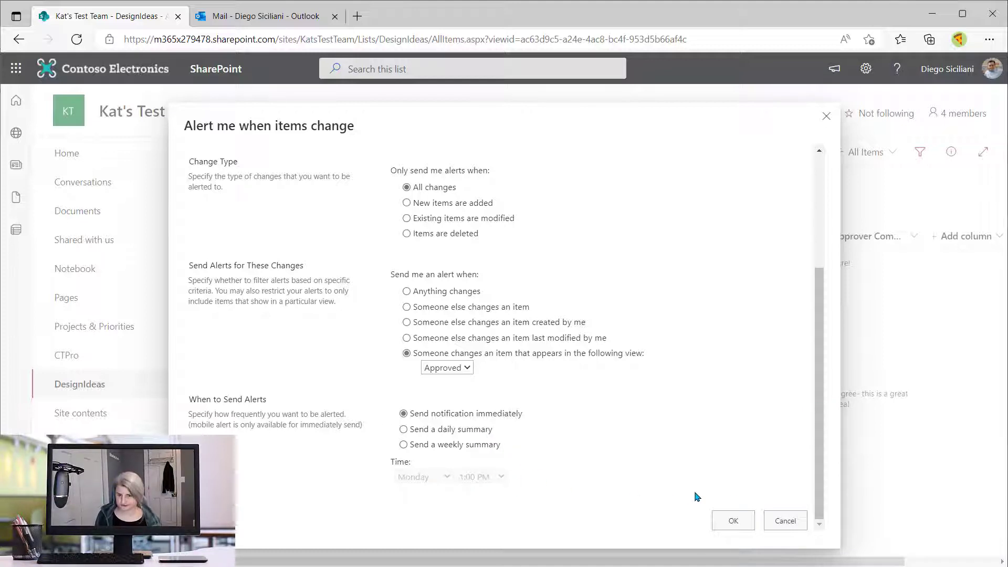
pyautogui.scroll(3, 618, 454)
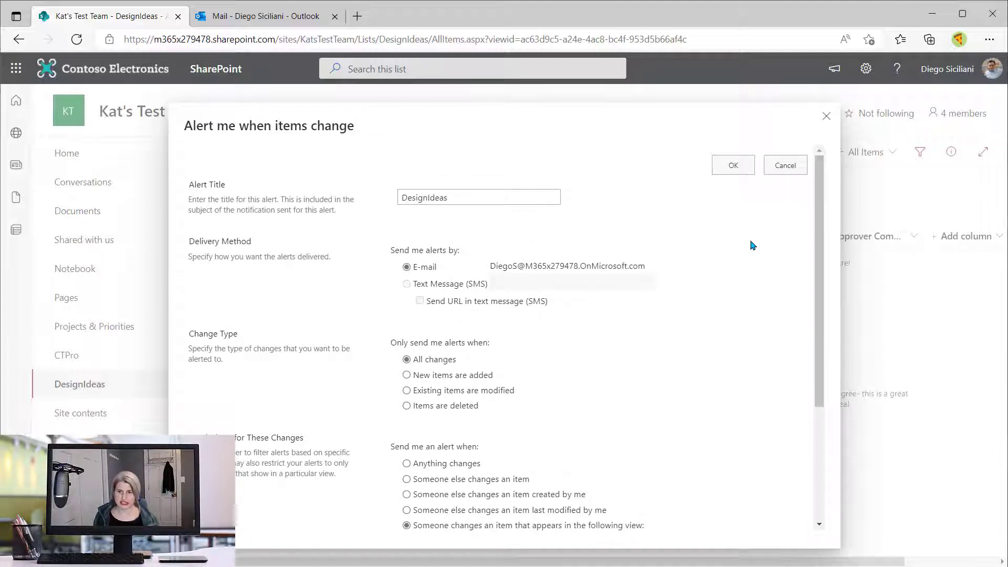
pyautogui.click(782, 166)
# Start creating a rule for the DesignIdeas list and preview the new-item and deleted-item rule templates.
pyautogui.click(507, 151)
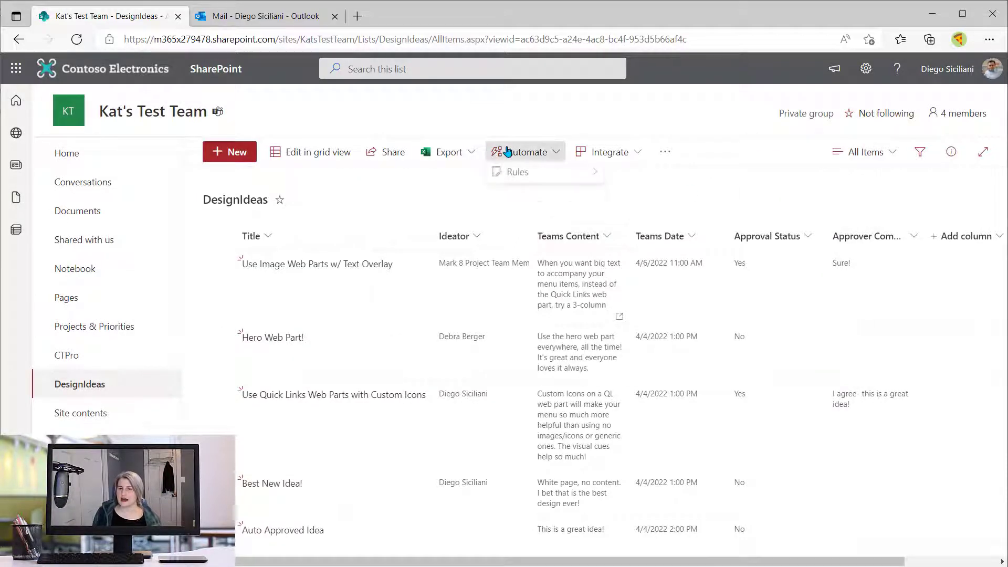
pyautogui.moveTo(540, 205)
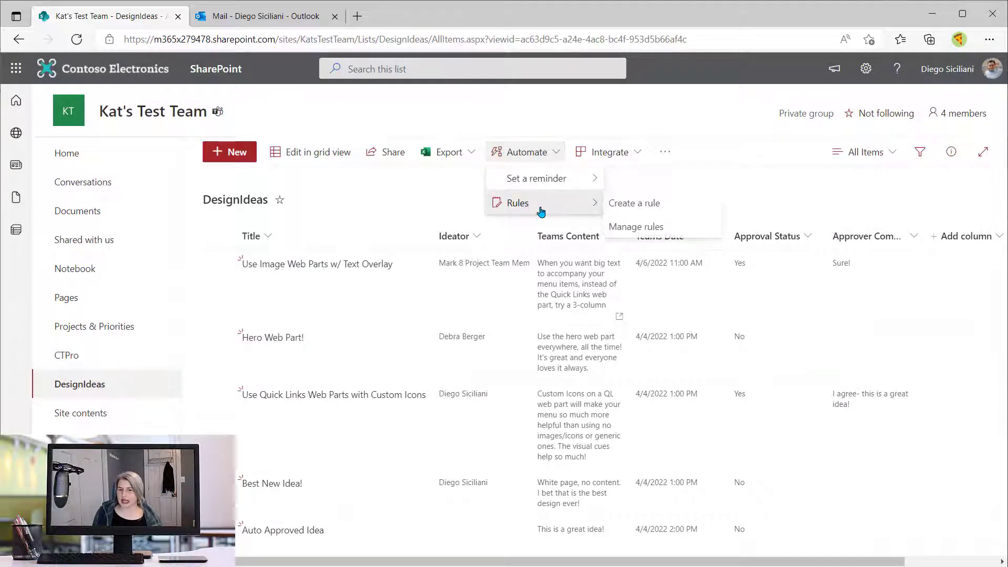
pyautogui.click(642, 207)
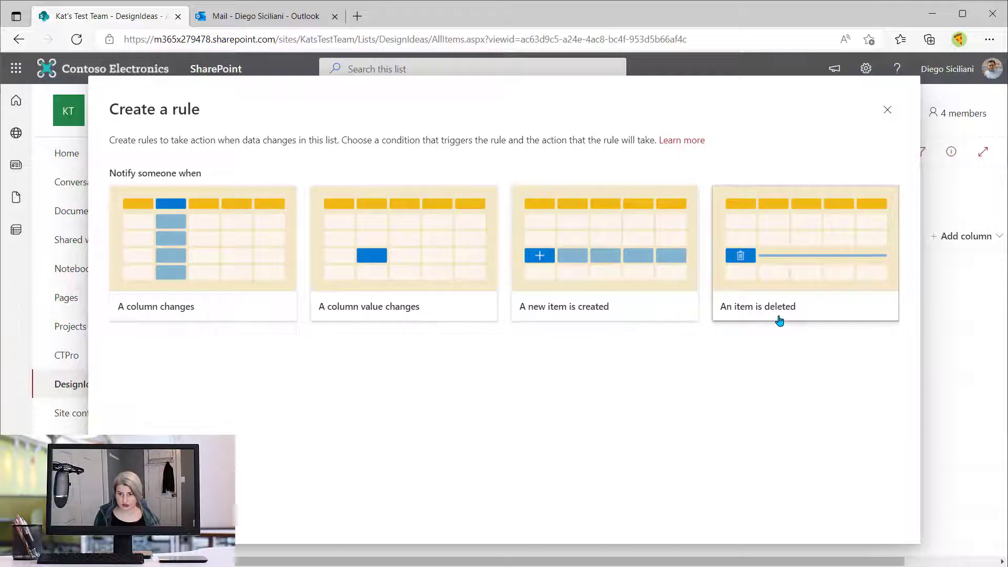
pyautogui.click(586, 313)
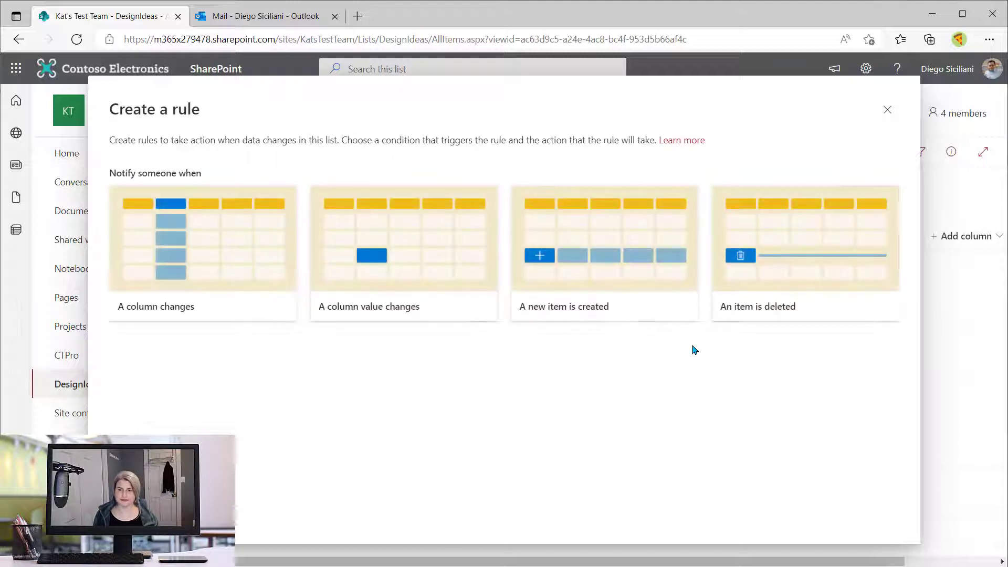
pyautogui.click(775, 309)
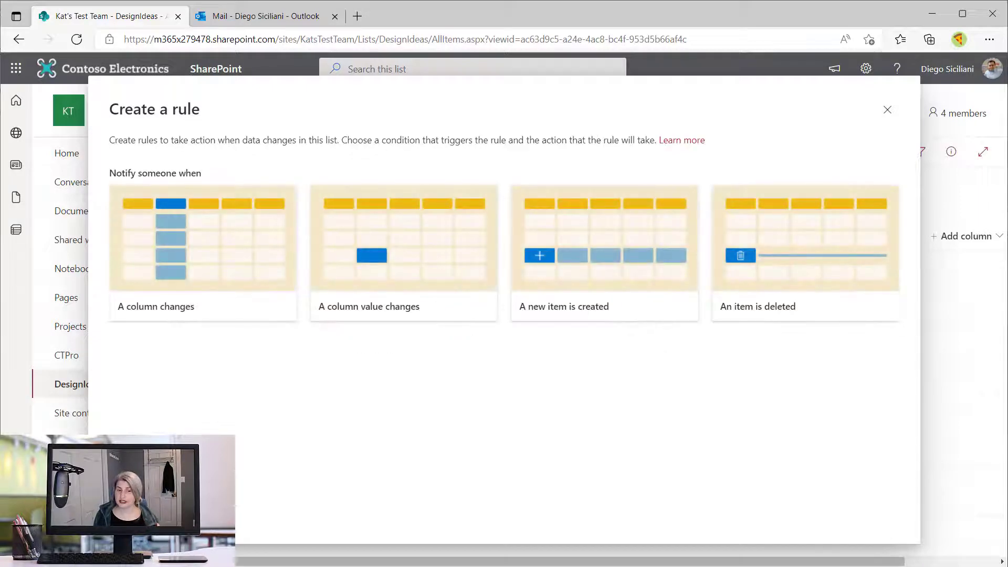
# Try a column-change rule that emails the Ideator when Approval Status changes.
pyautogui.click(162, 310)
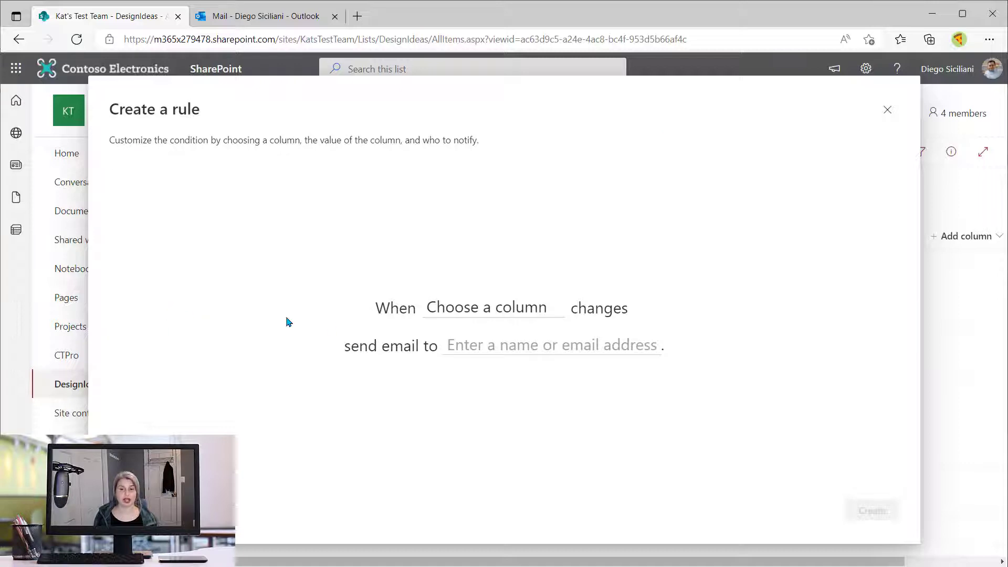
pyautogui.click(455, 307)
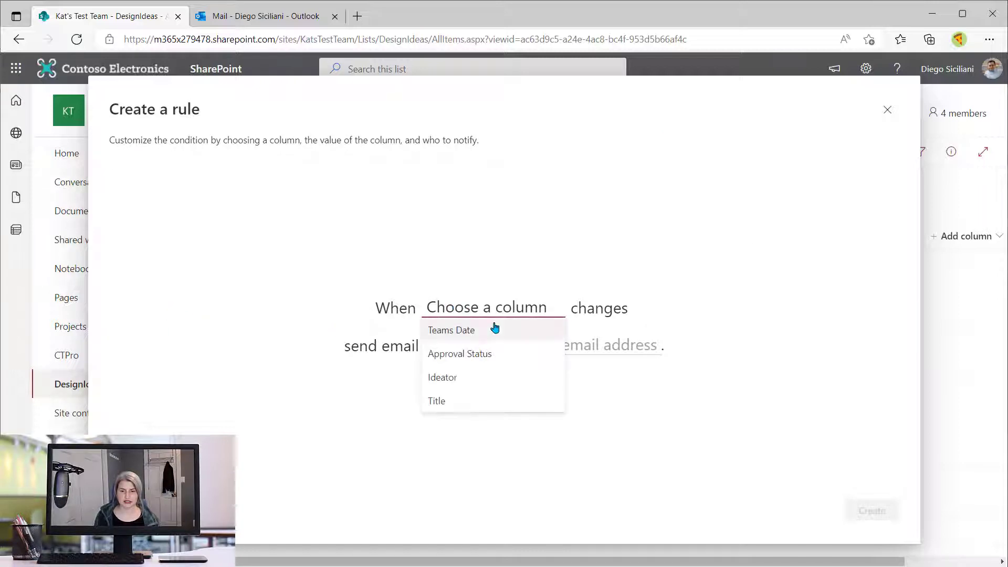
pyautogui.click(454, 360)
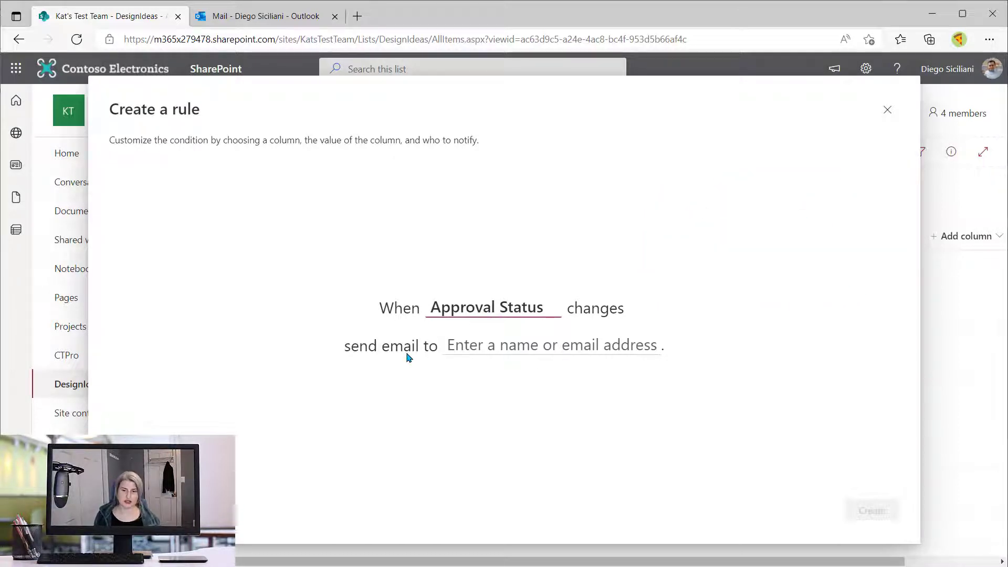
pyautogui.click(471, 345)
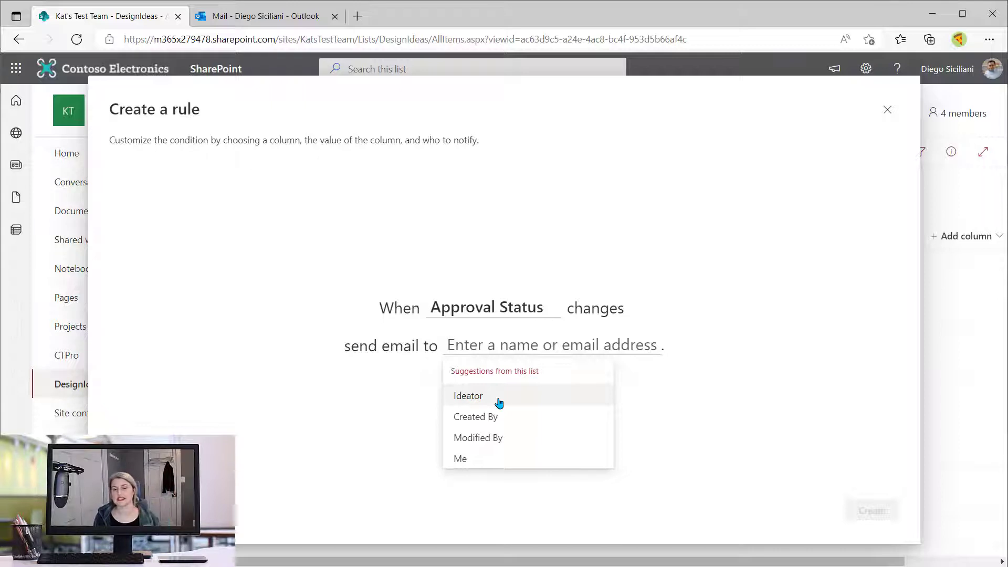
pyautogui.click(476, 398)
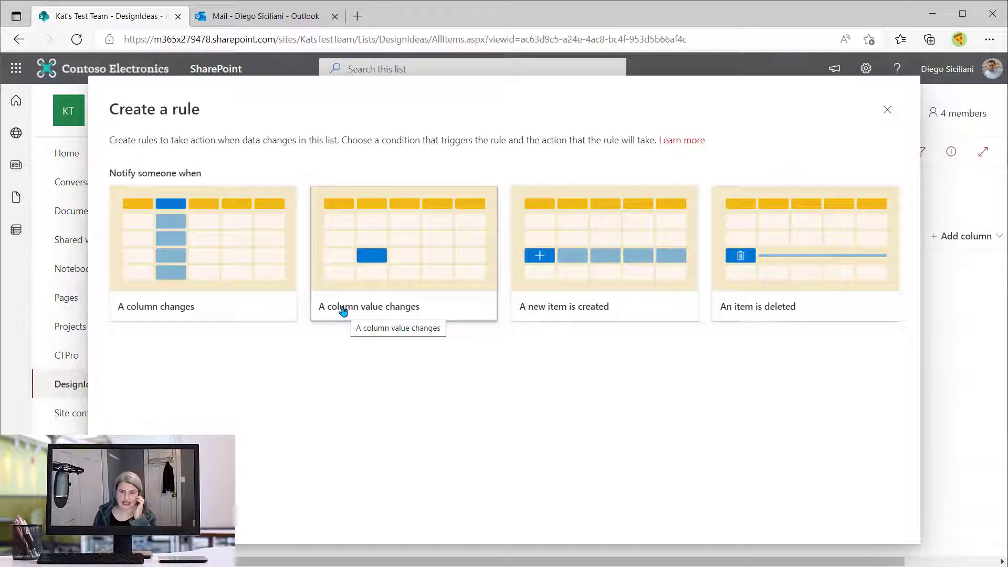
# Try a column-value rule with the condition Approval Status is Yes, and check the suggested email recipients.
pyautogui.click(343, 312)
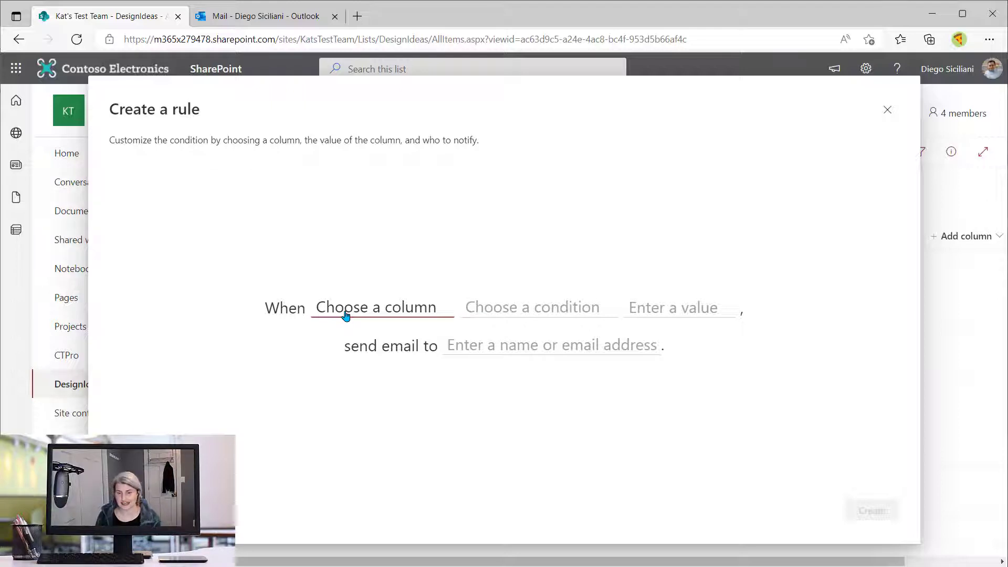
pyautogui.click(346, 312)
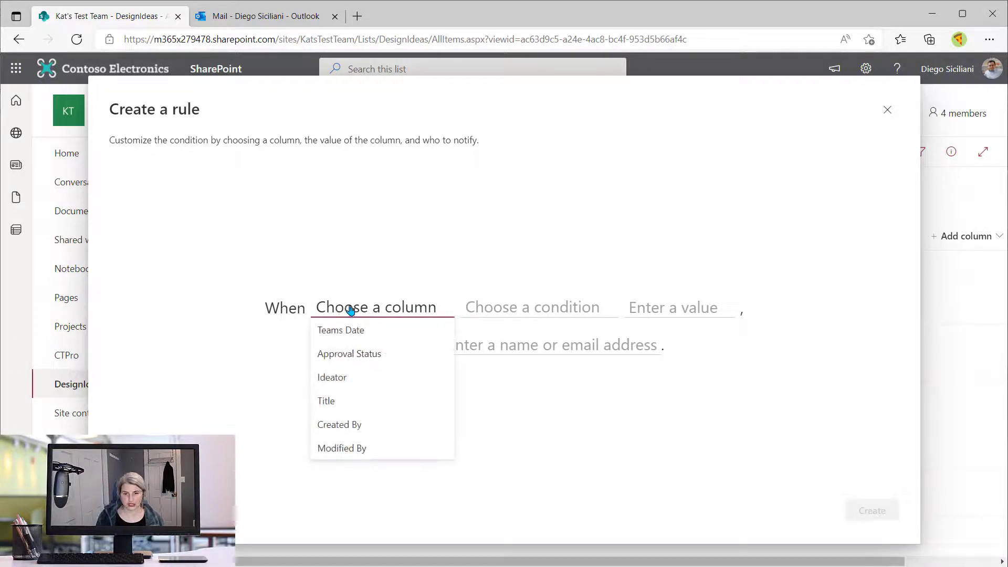
pyautogui.click(358, 355)
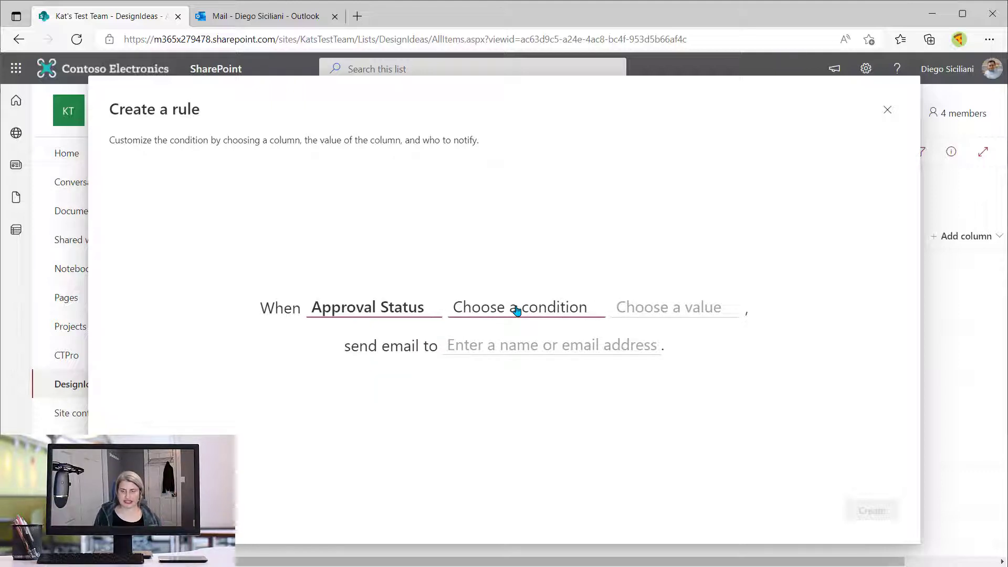
pyautogui.click(516, 310)
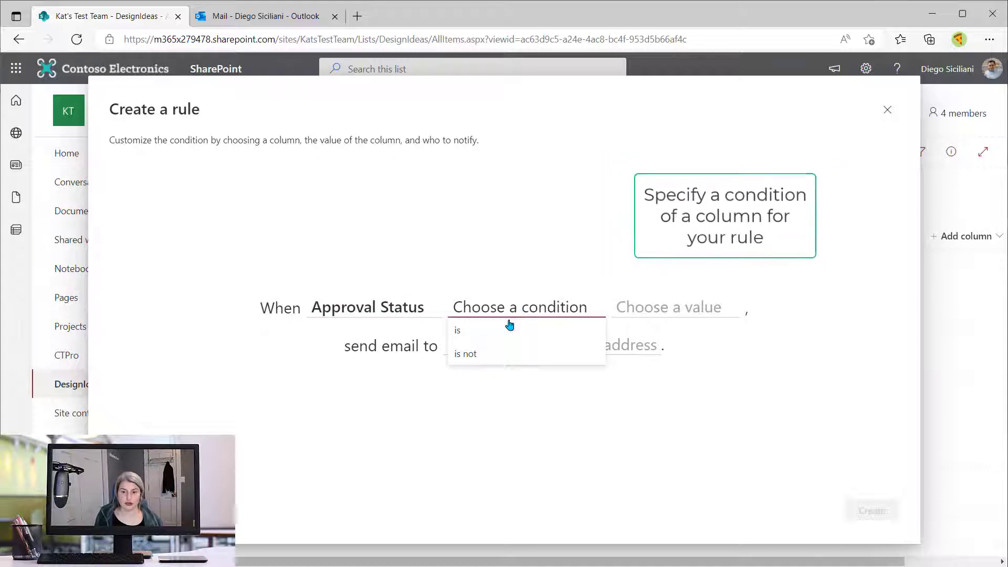
pyautogui.click(499, 332)
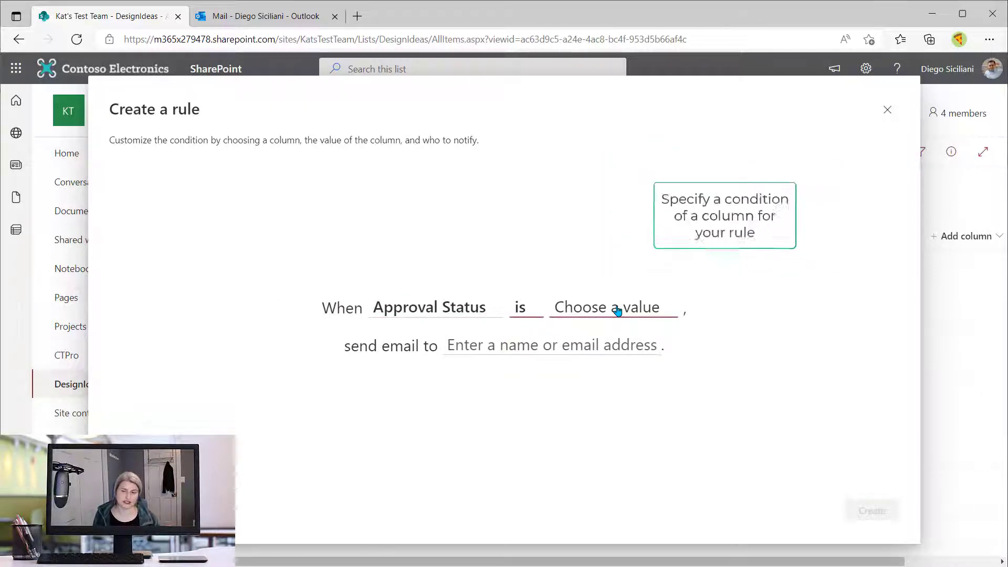
pyautogui.click(618, 311)
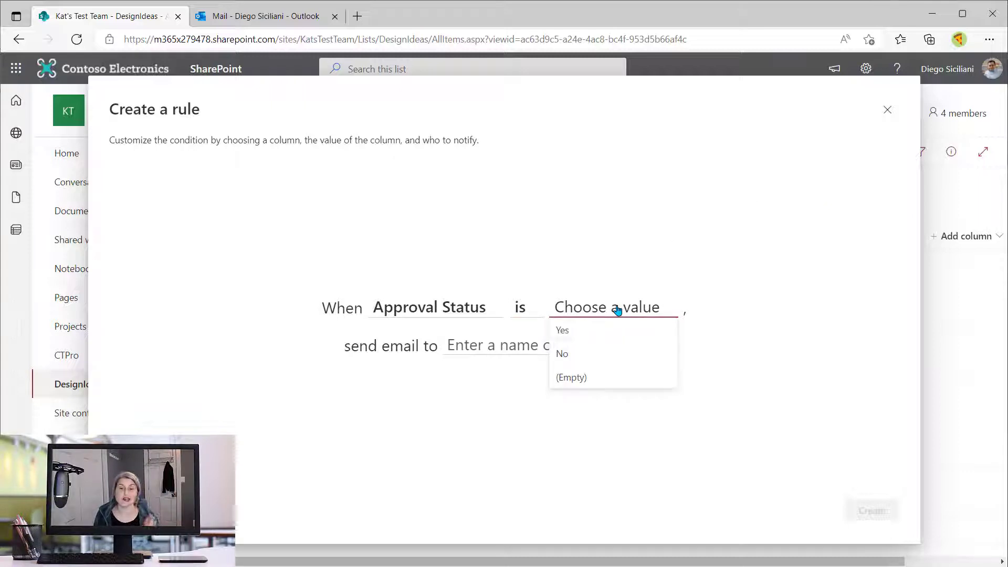
pyautogui.click(564, 330)
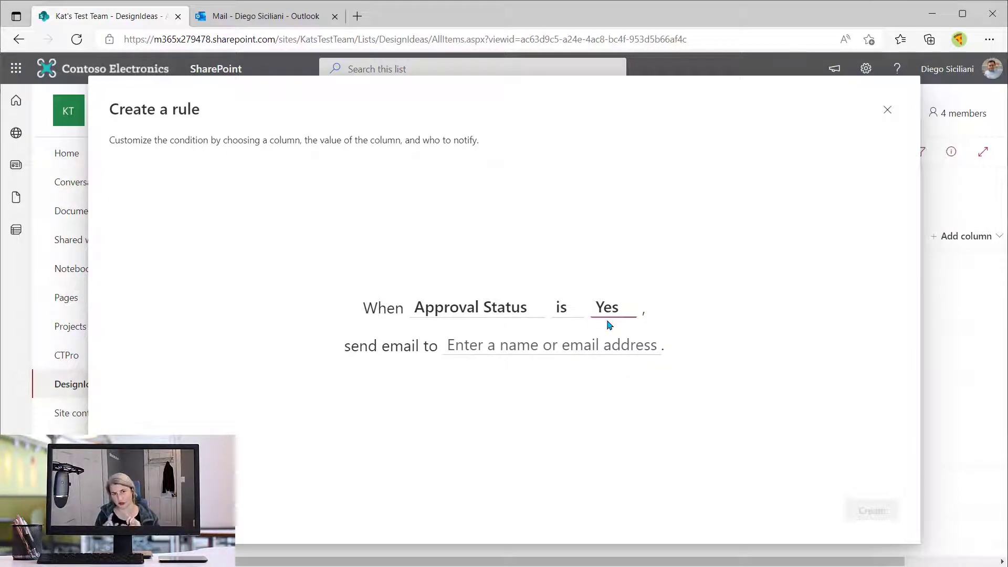
pyautogui.click(514, 348)
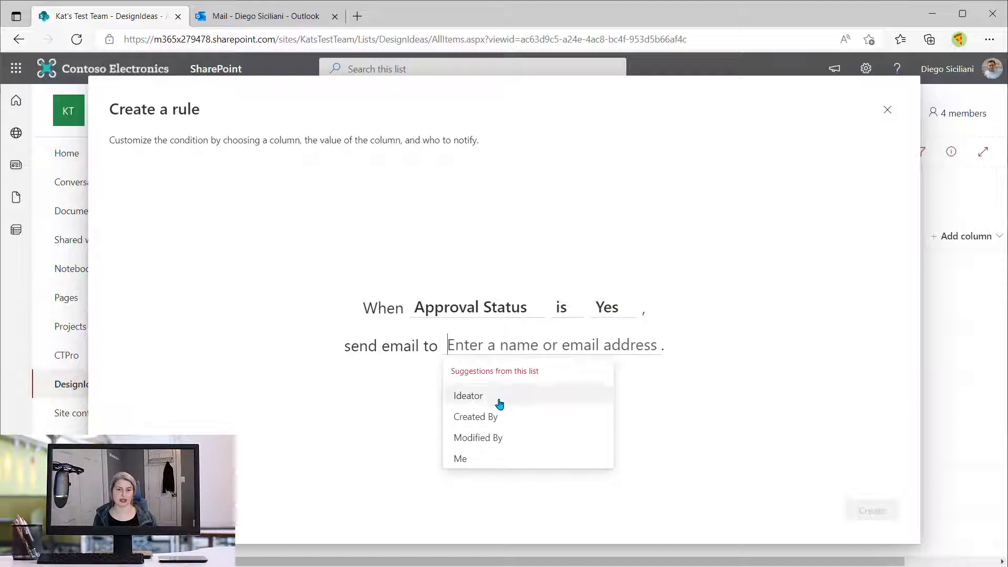
pyautogui.click(385, 446)
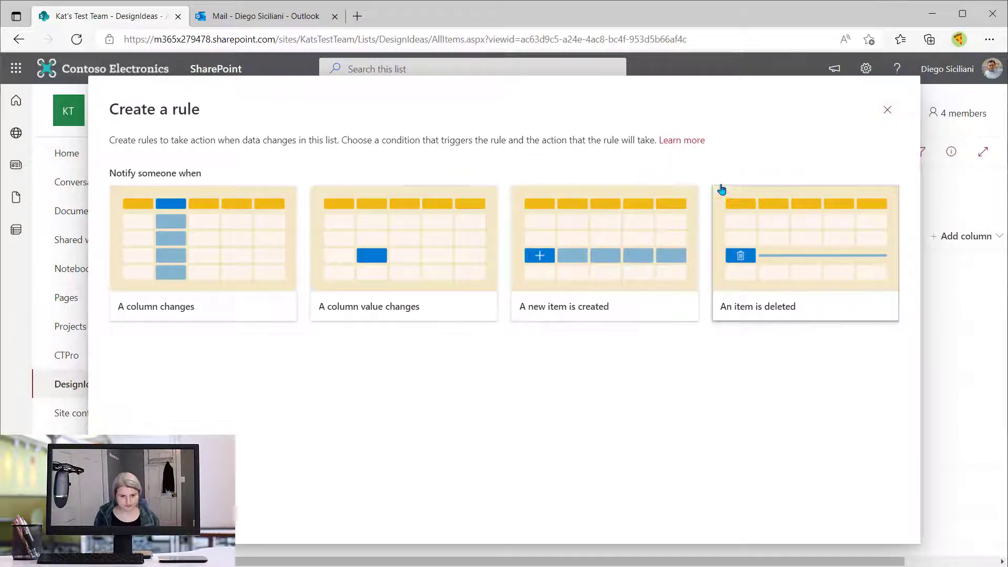
# Create a rule that sends an email to Me when a new item is created, and close the rule dialog.
pyautogui.click(533, 308)
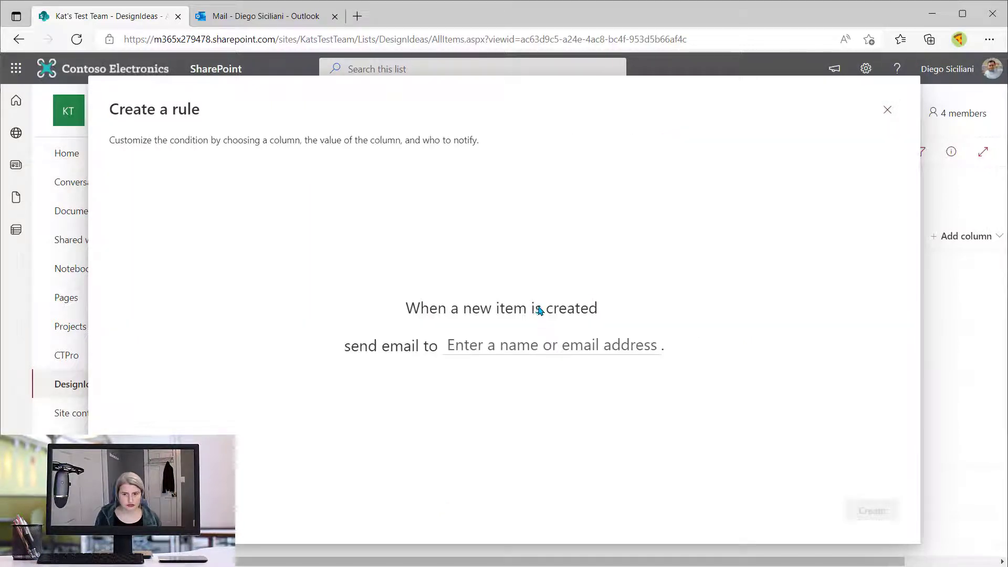
pyautogui.click(537, 347)
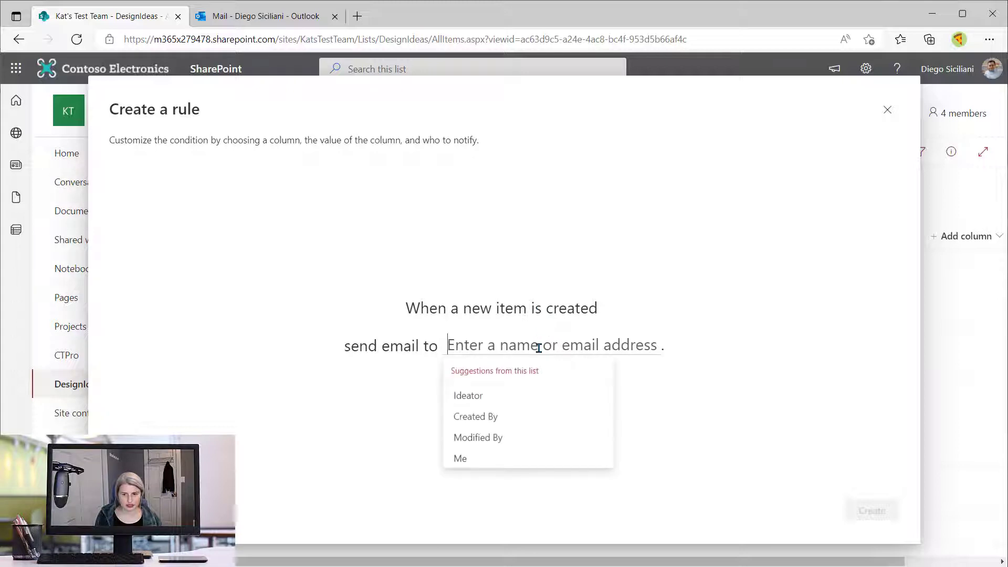
pyautogui.click(482, 455)
pyautogui.click(880, 512)
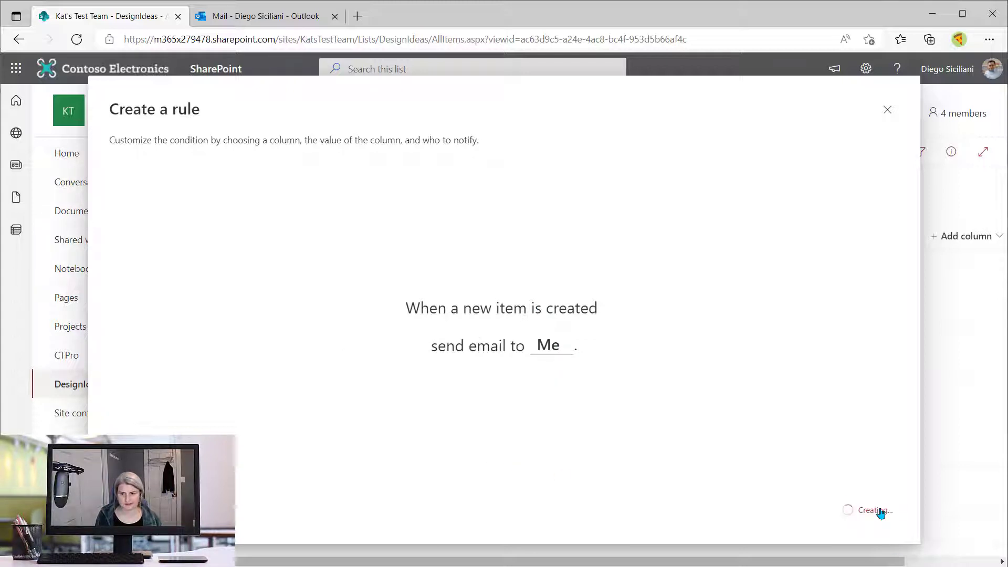
pyautogui.click(885, 110)
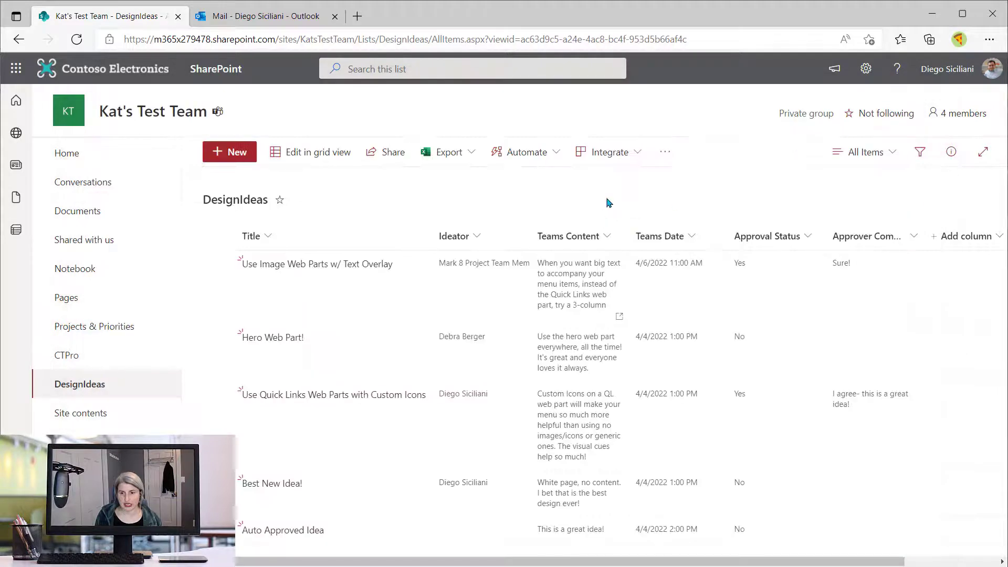
# Create an alert on the DesignIdeas list that sends an immediate email when new items are added.
pyautogui.click(665, 152)
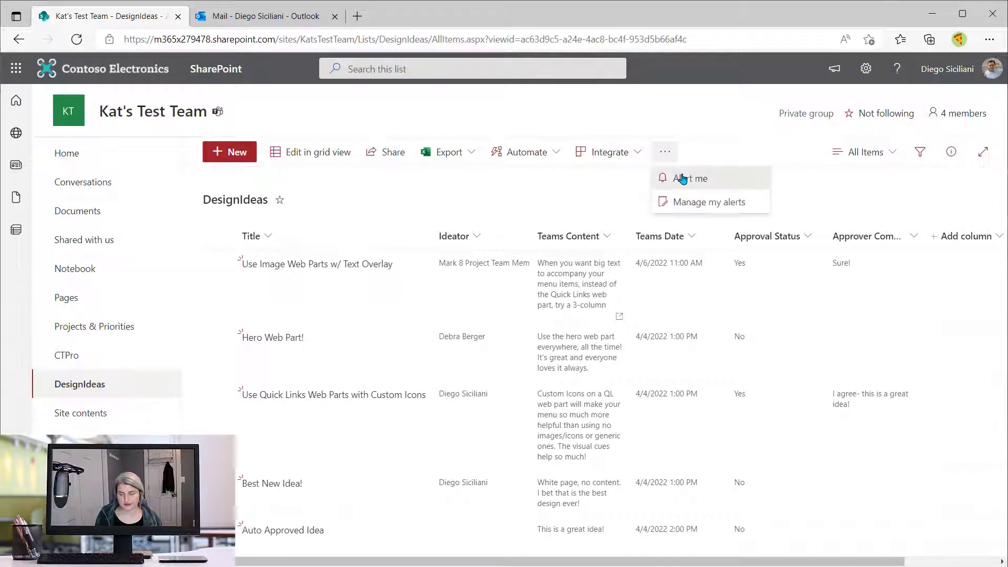
pyautogui.click(682, 179)
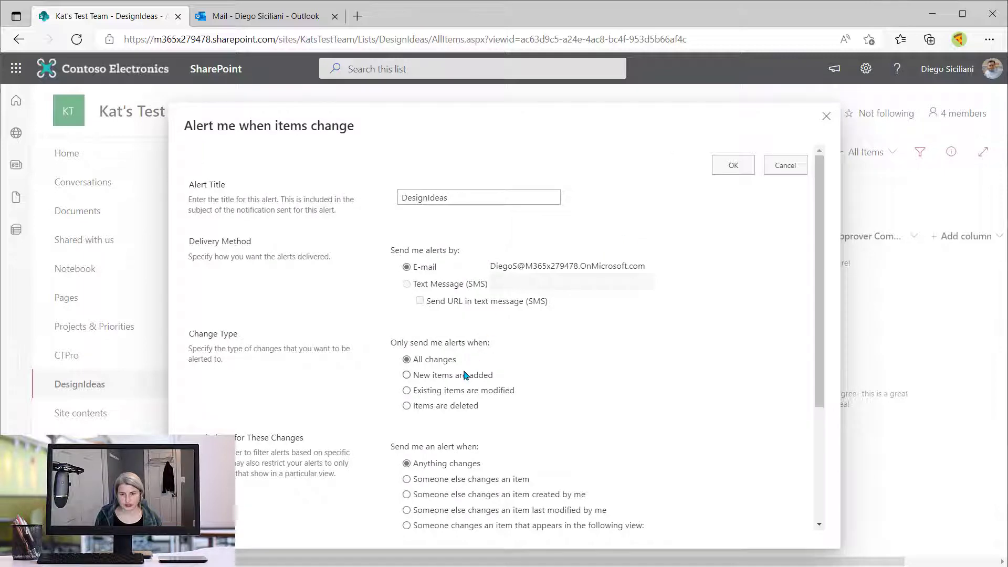
pyautogui.click(465, 375)
pyautogui.scroll(-3, 630, 391)
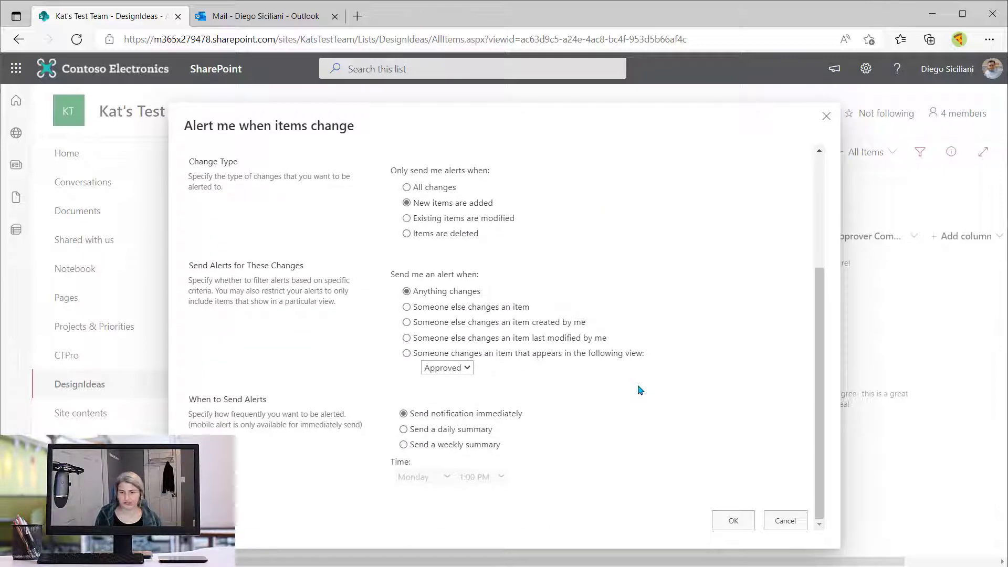
pyautogui.click(734, 521)
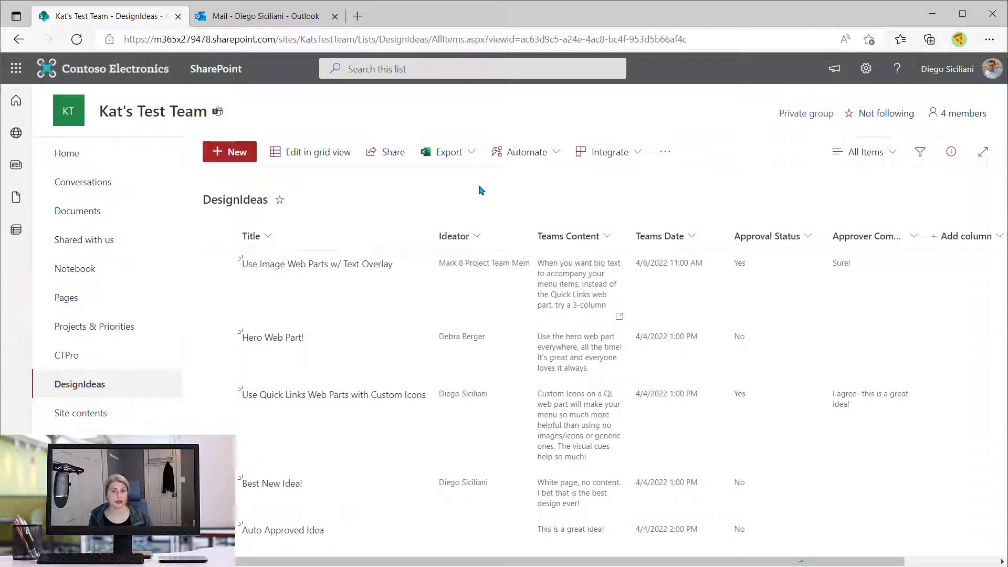
# Switch to Outlook and read the email about the creation of the DesignIdeas alert.
pyautogui.click(262, 17)
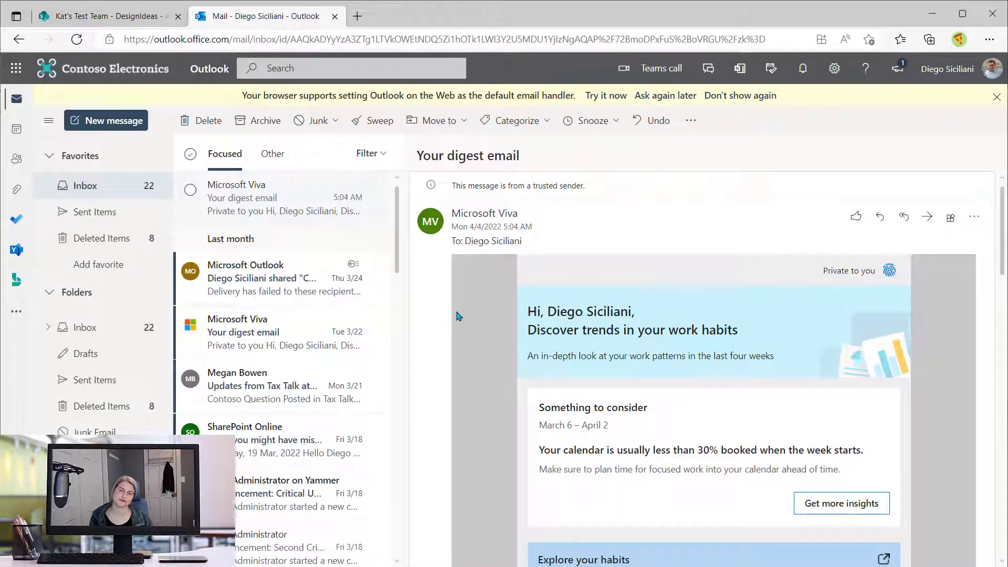
pyautogui.click(257, 212)
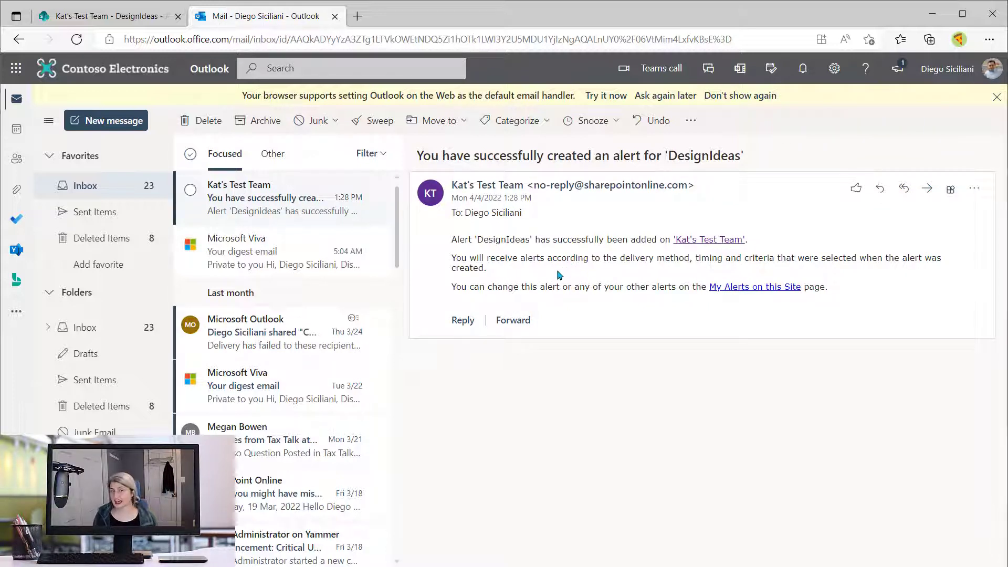
pyautogui.click(265, 251)
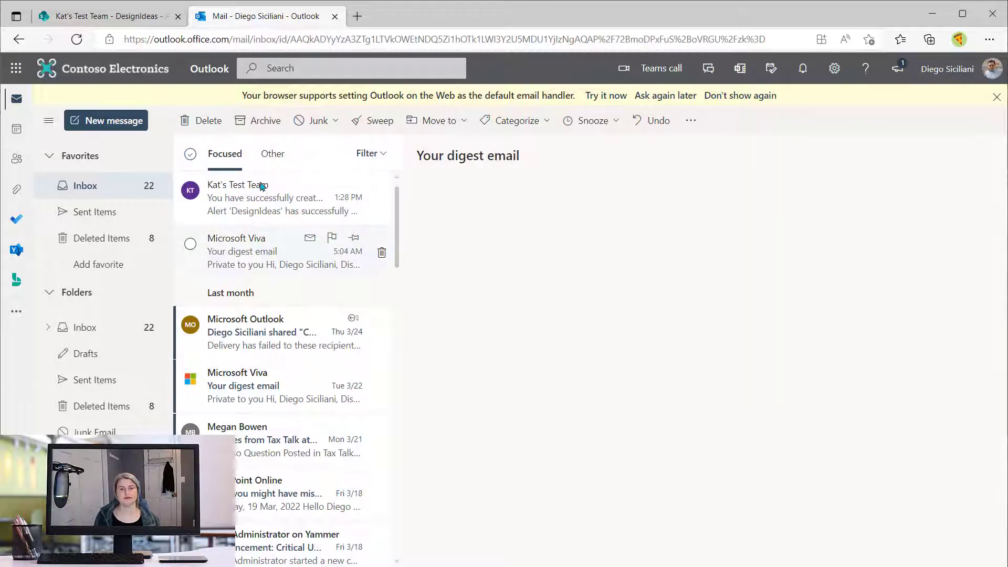
# Add a DesignIdeas item titled New Idea Here with content "I have another great idea!", Teams Date 4/4/2022 2:00 PM, and a colleague as Ideator.
pyautogui.click(132, 19)
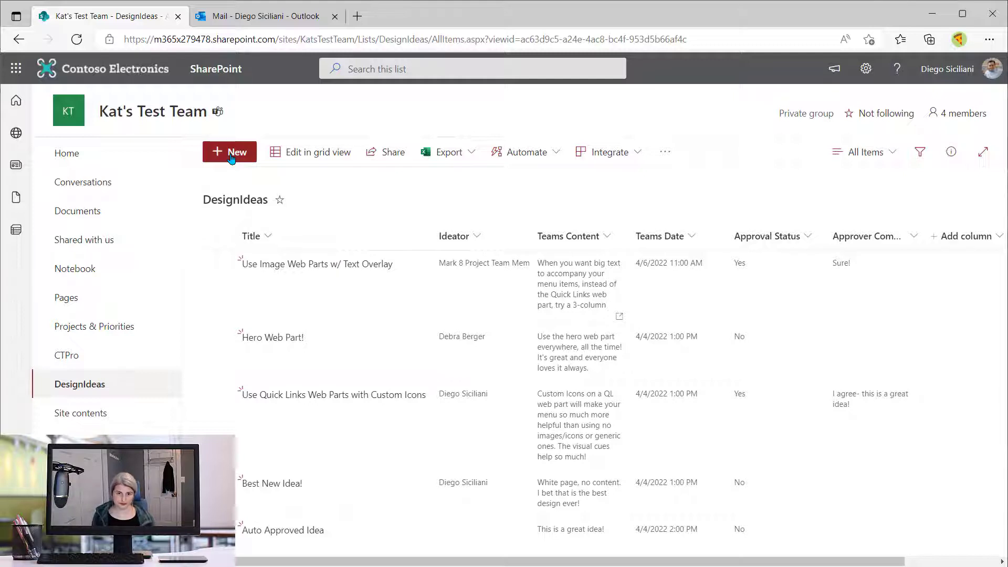
pyautogui.click(231, 154)
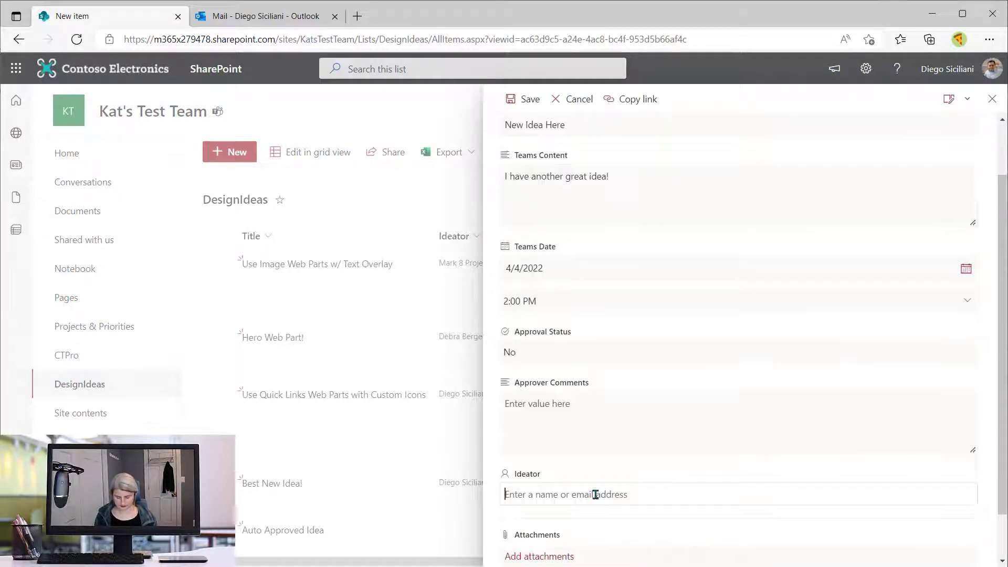
pyautogui.click(596, 494)
pyautogui.write('deb')
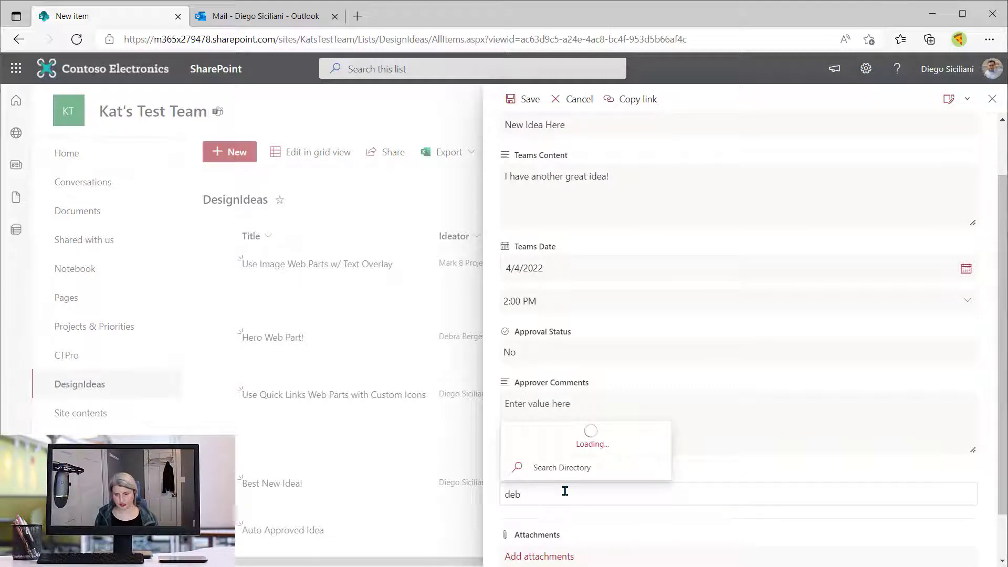
pyautogui.click(559, 437)
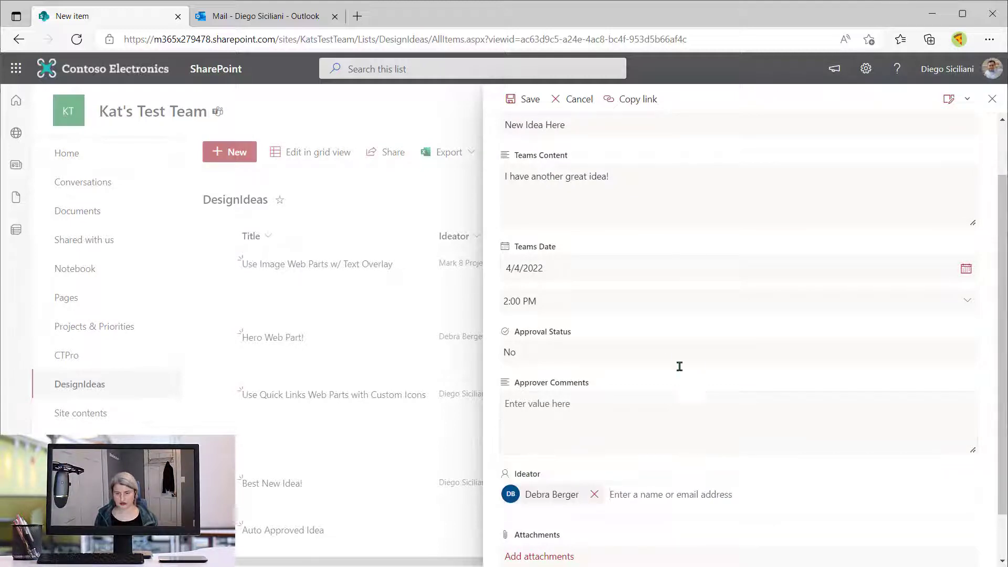
pyautogui.click(519, 101)
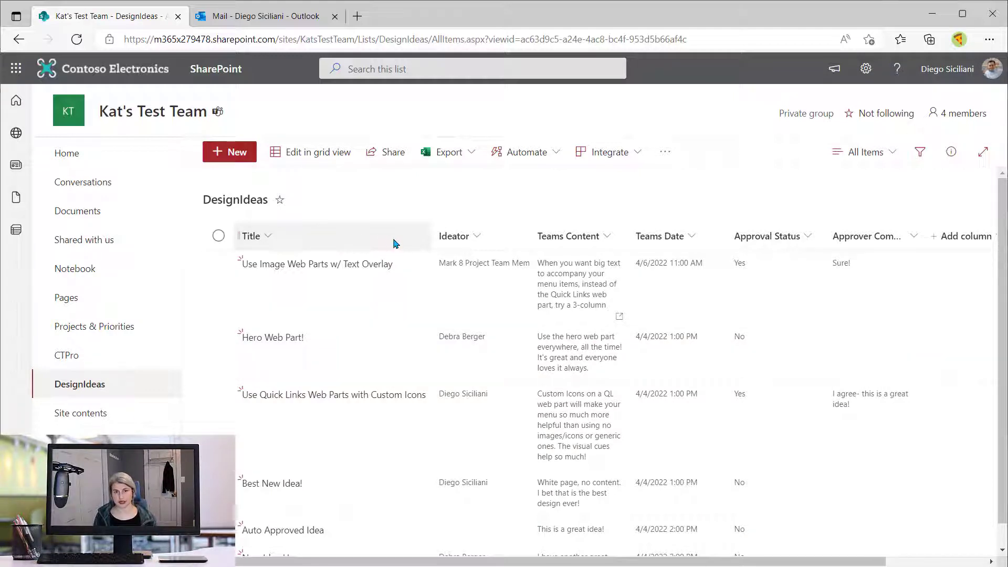
# In Outlook, compare the rule's notification email for New Idea Here with the item details in the alert's email.
pyautogui.click(256, 16)
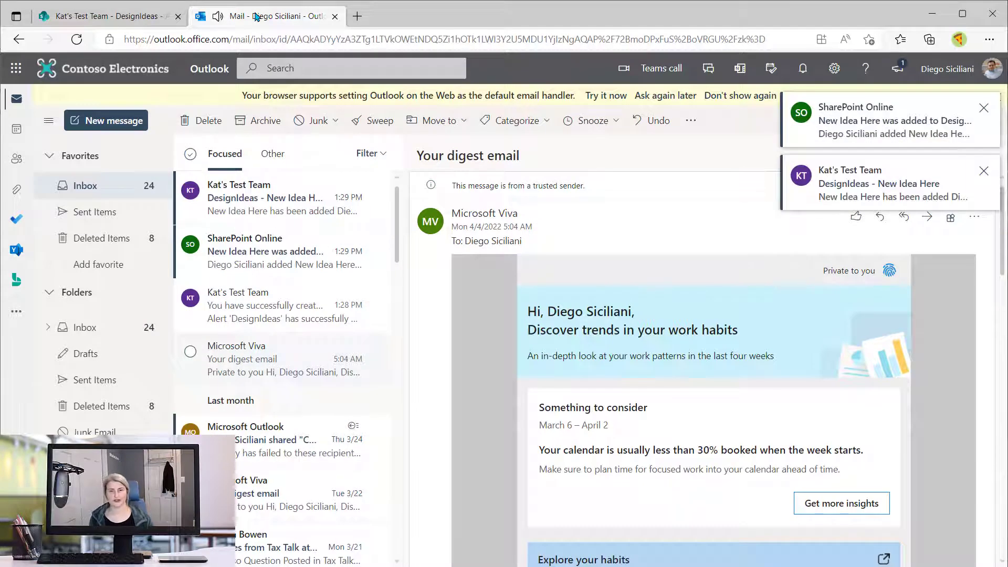
pyautogui.click(258, 265)
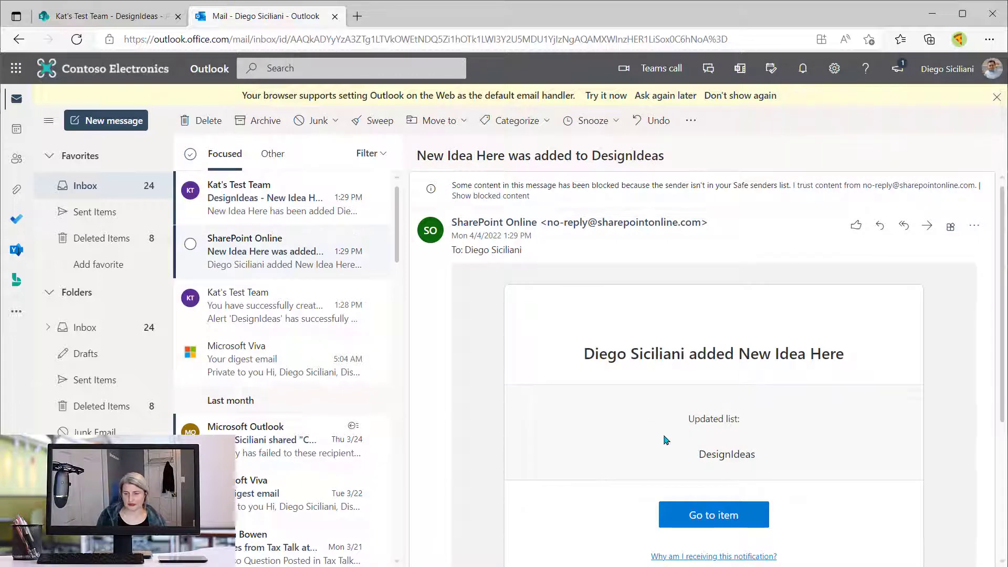
pyautogui.scroll(-2, 960, 402)
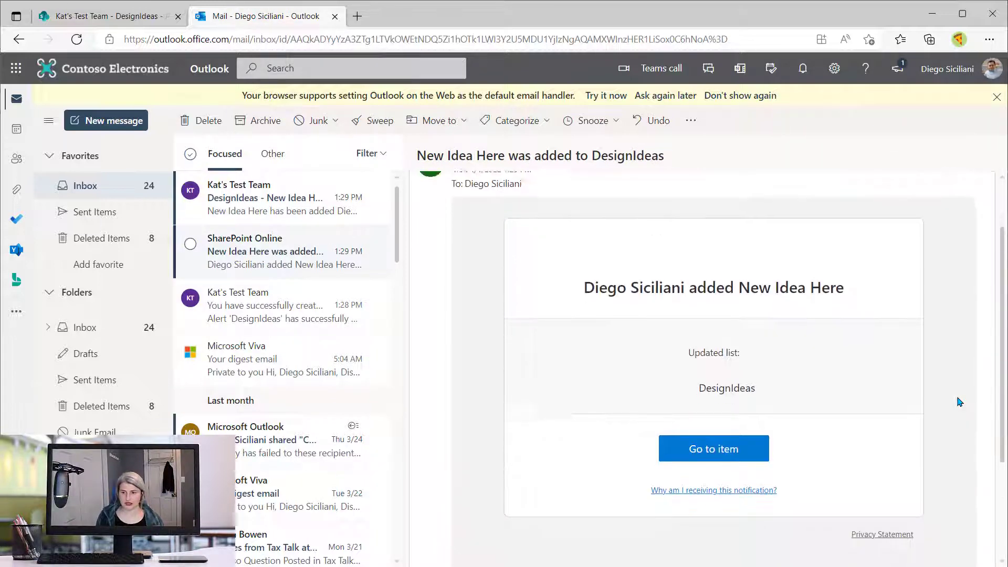
pyautogui.scroll(-3, 960, 402)
pyautogui.scroll(3, 959, 402)
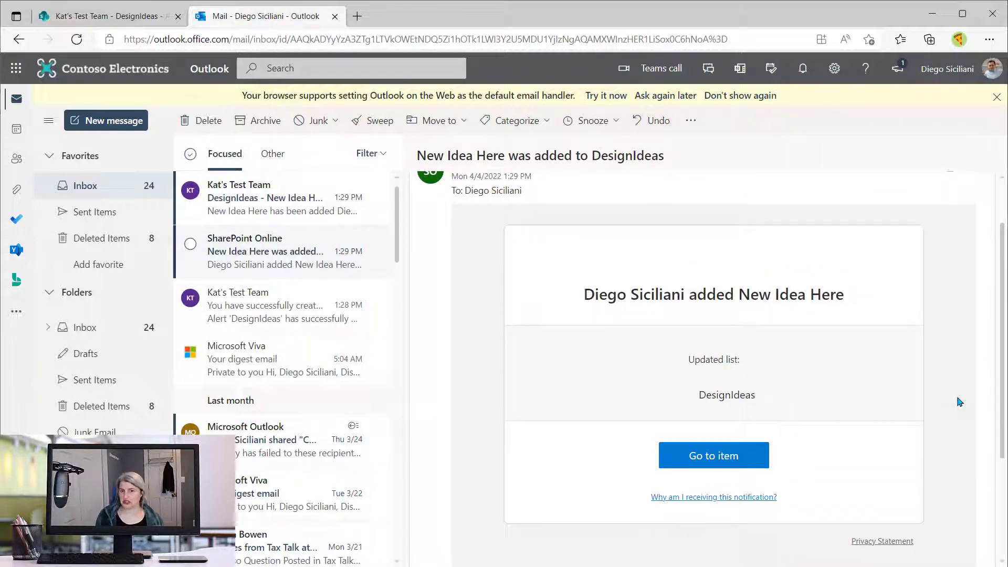
pyautogui.scroll(-3, 960, 401)
pyautogui.scroll(3, 960, 402)
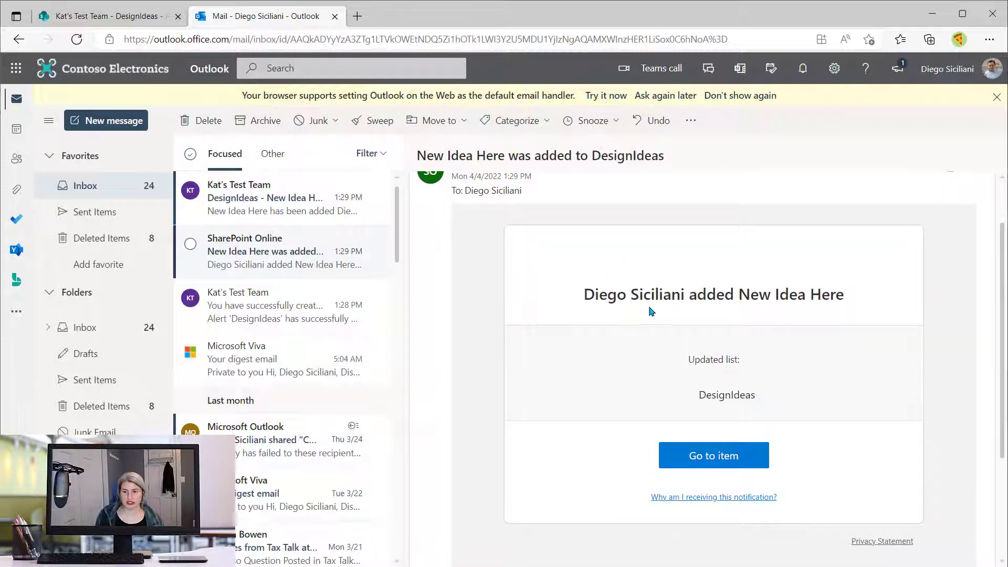
pyautogui.click(294, 202)
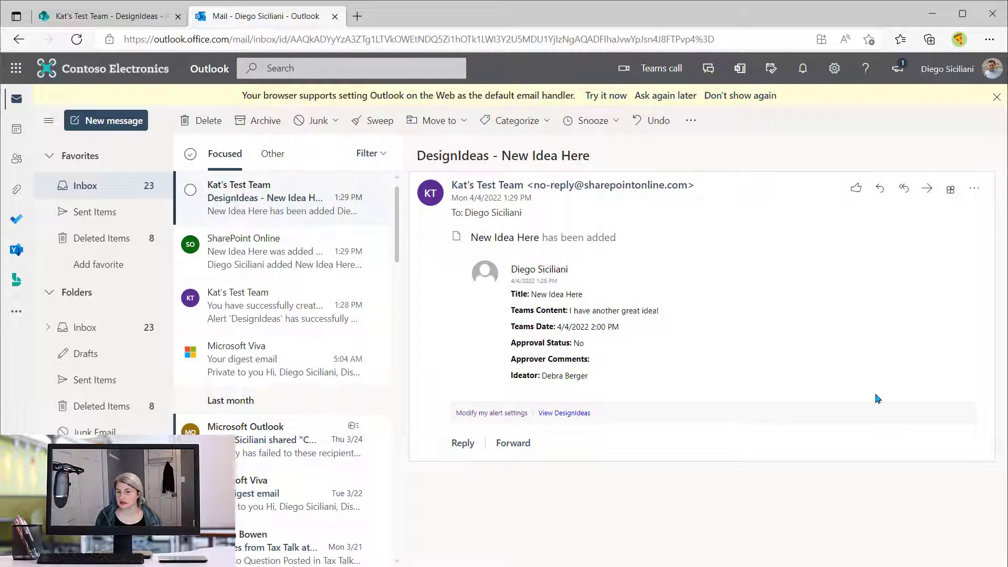
pyautogui.moveTo(549, 294); pyautogui.dragTo(620, 392)
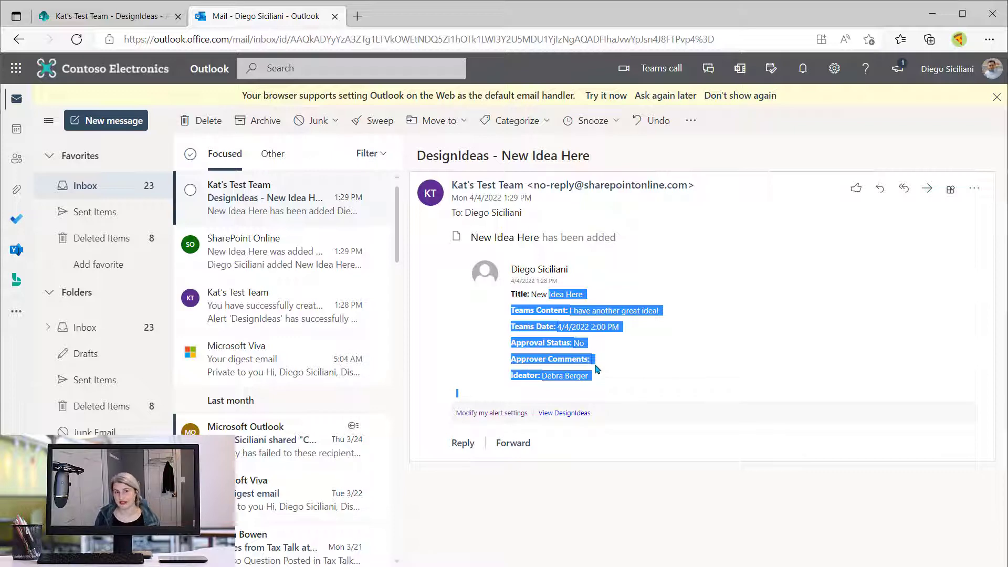
# Open the New Idea Here item from the rule's notification email, and close the item page after viewing it.
pyautogui.click(234, 253)
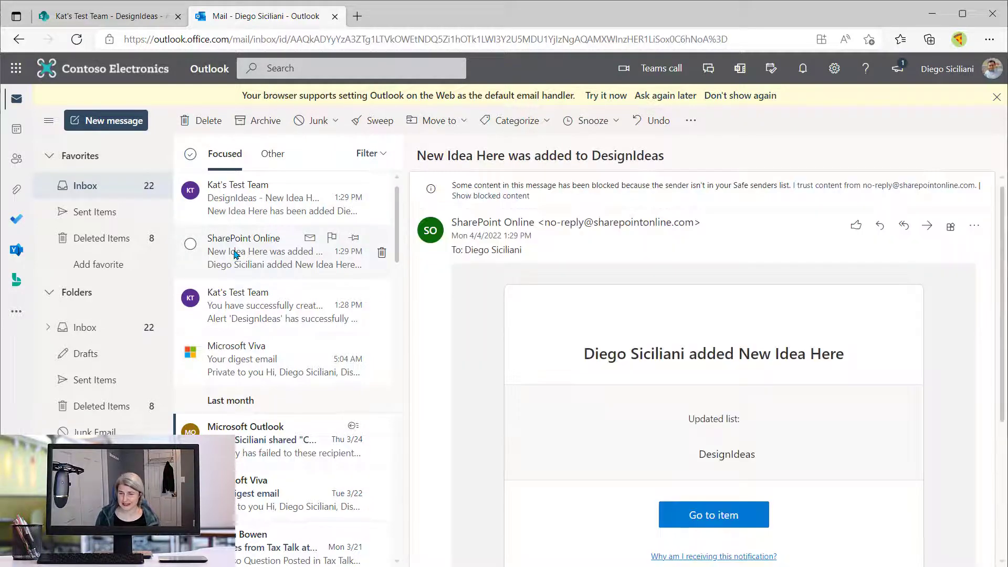
pyautogui.click(719, 517)
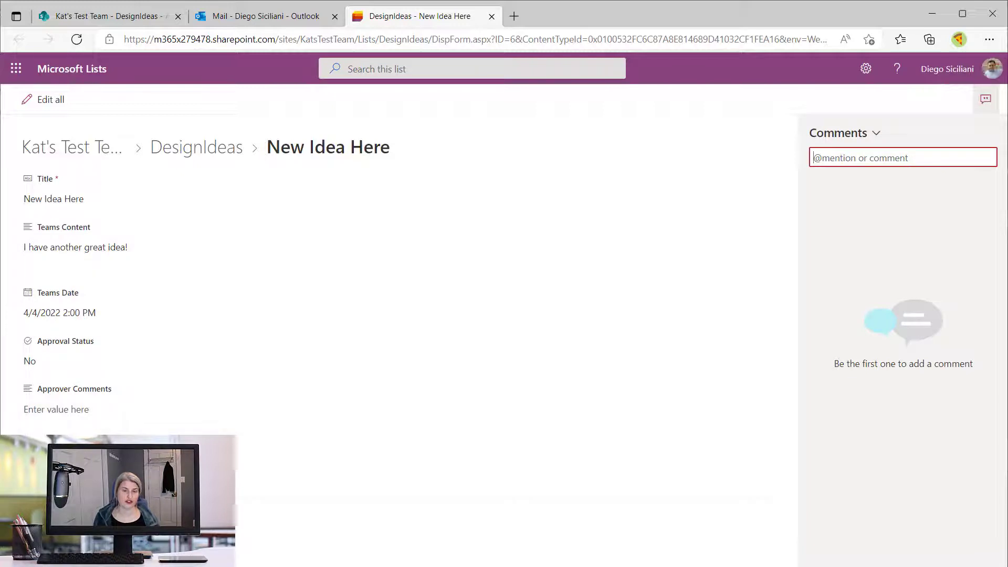
pyautogui.click(493, 18)
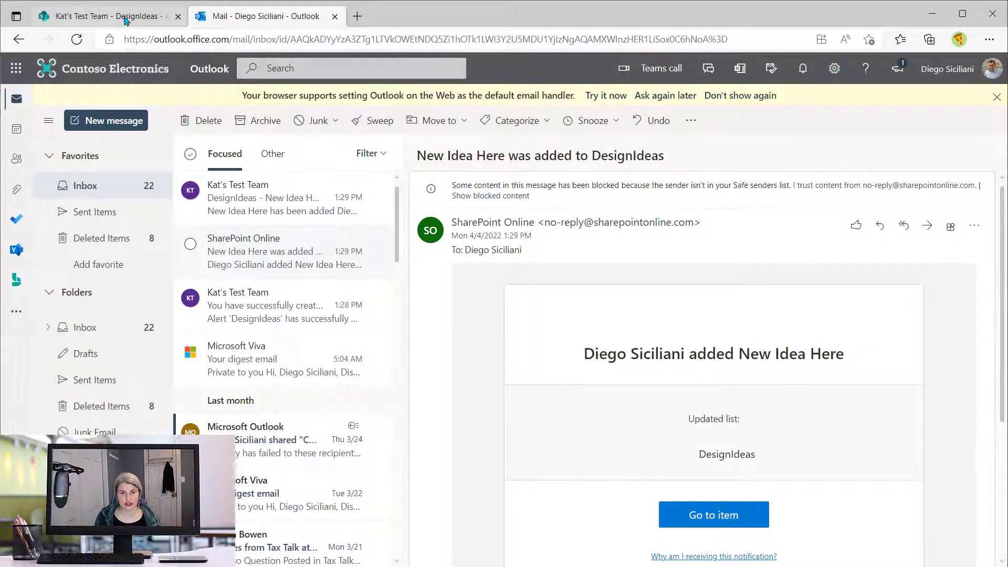
# Return to the DesignIdeas list and review the column-change and column-value templates for creating a rule.
pyautogui.click(127, 17)
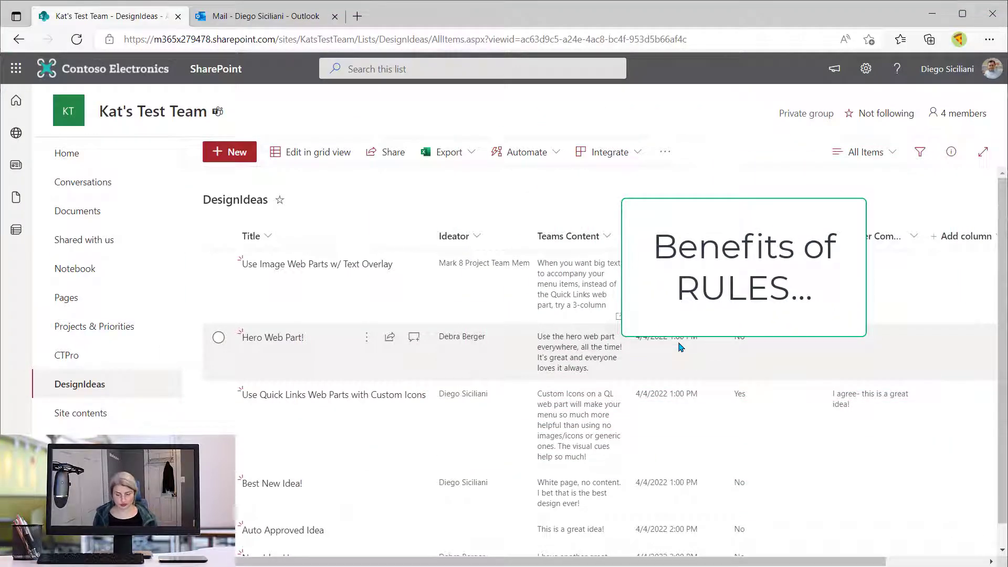
pyautogui.click(553, 159)
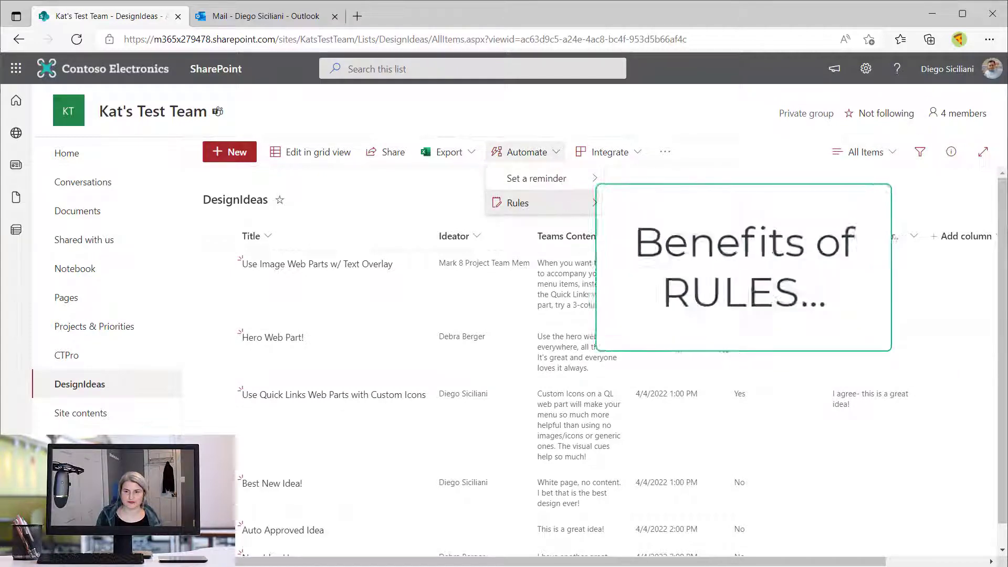
pyautogui.click(588, 203)
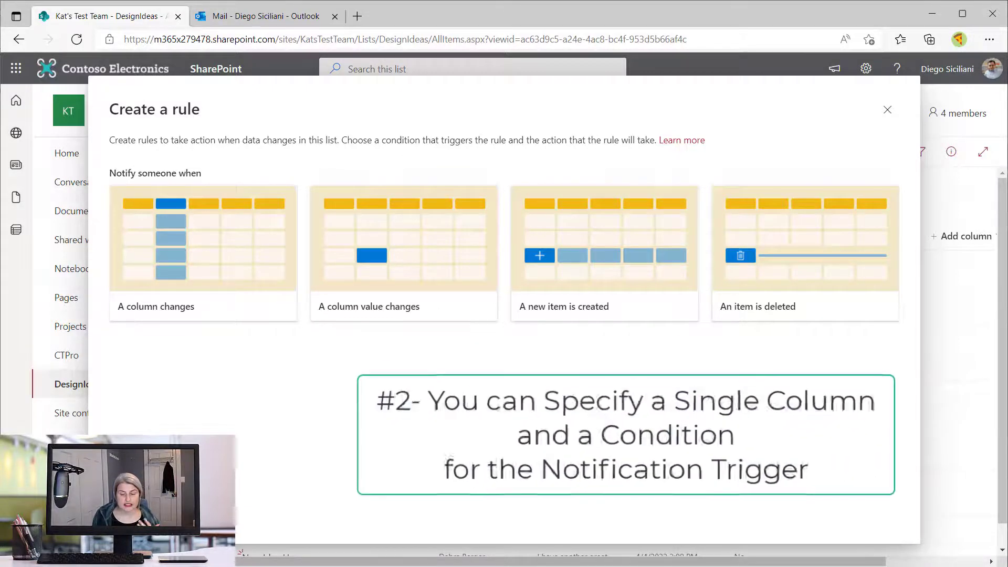
pyautogui.click(176, 306)
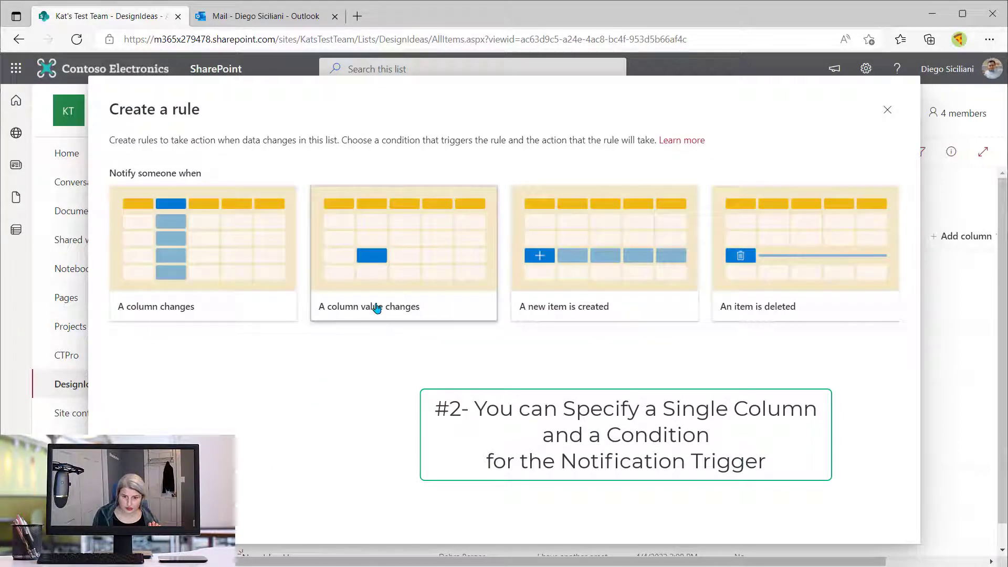
pyautogui.click(373, 307)
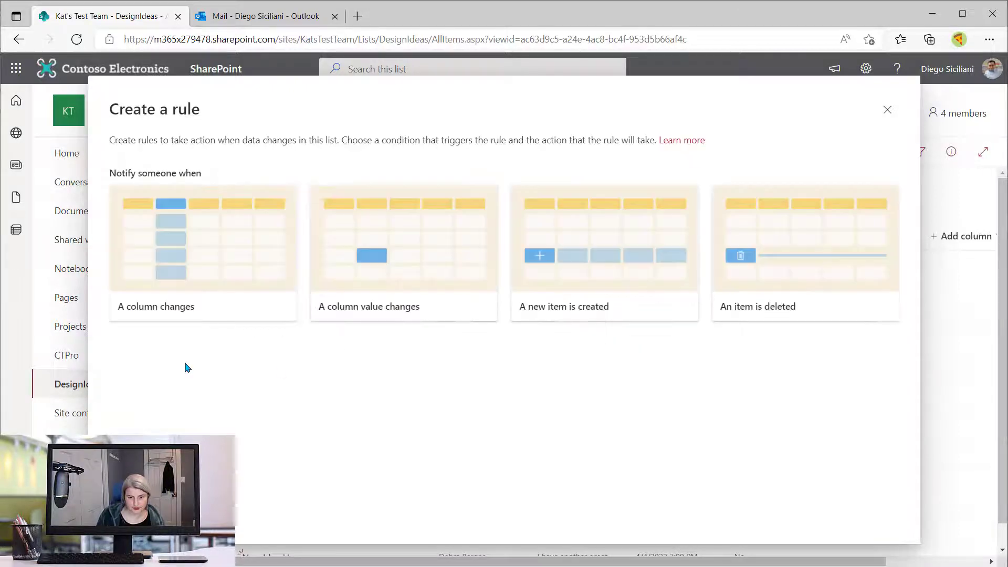
# Try a column-change rule for Teams Date, check the suggested email recipients, and close the rule dialog.
pyautogui.click(176, 301)
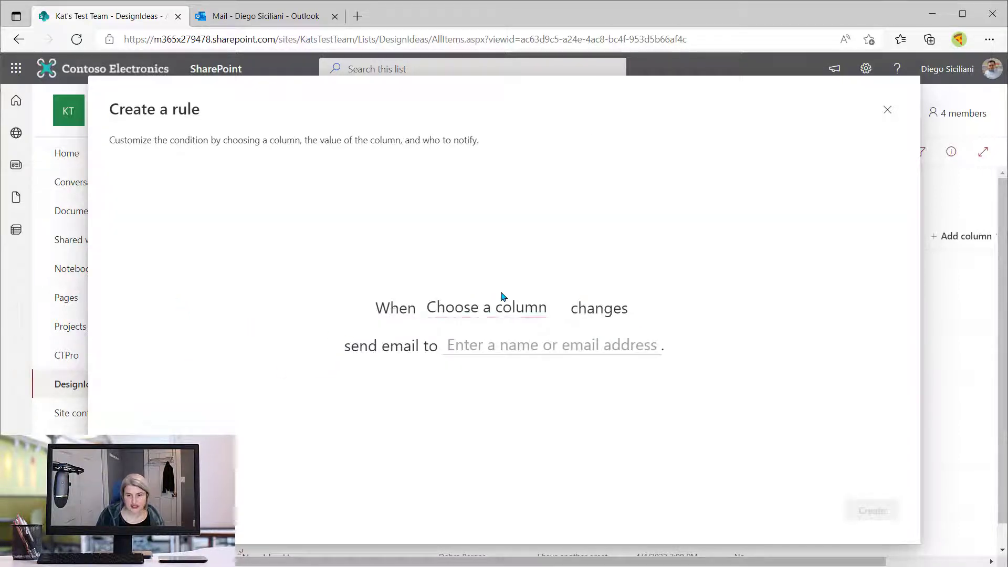
pyautogui.click(497, 313)
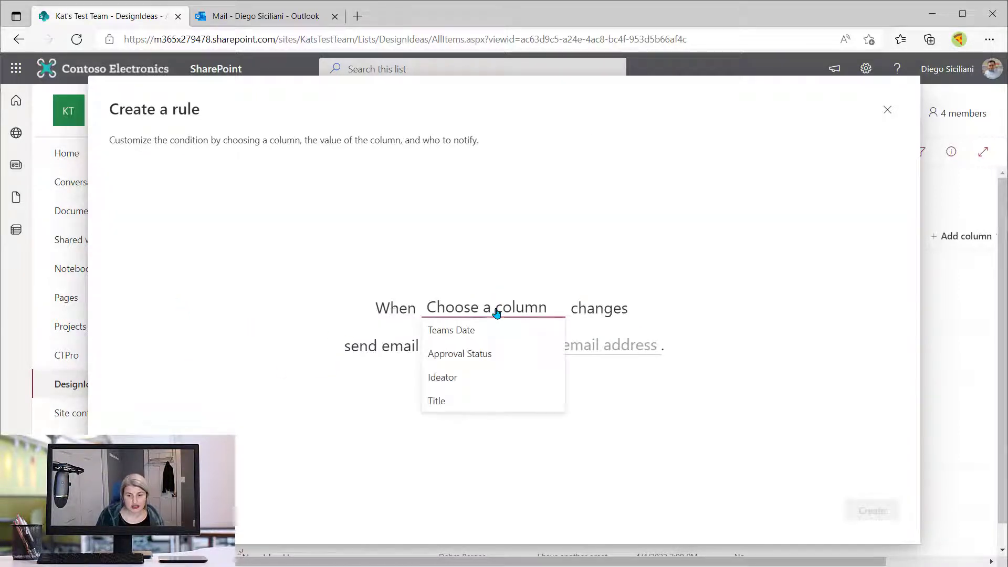
pyautogui.click(469, 331)
pyautogui.click(525, 349)
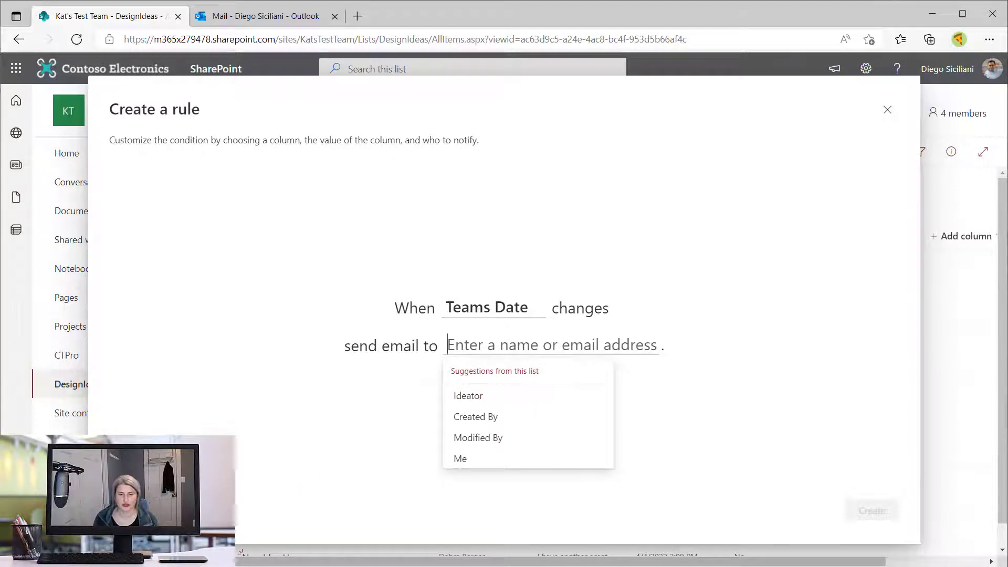
pyautogui.press('Escape')
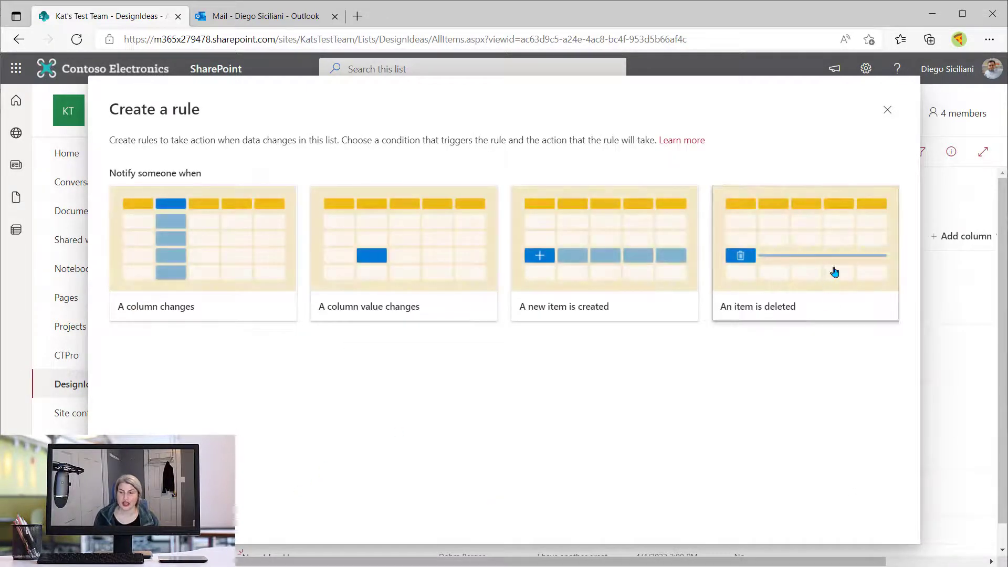
pyautogui.click(887, 110)
# Close the rule dialog, review the title, change type, filter and frequency options for a new DesignIdeas alert, and cancel it.
pyautogui.click(660, 152)
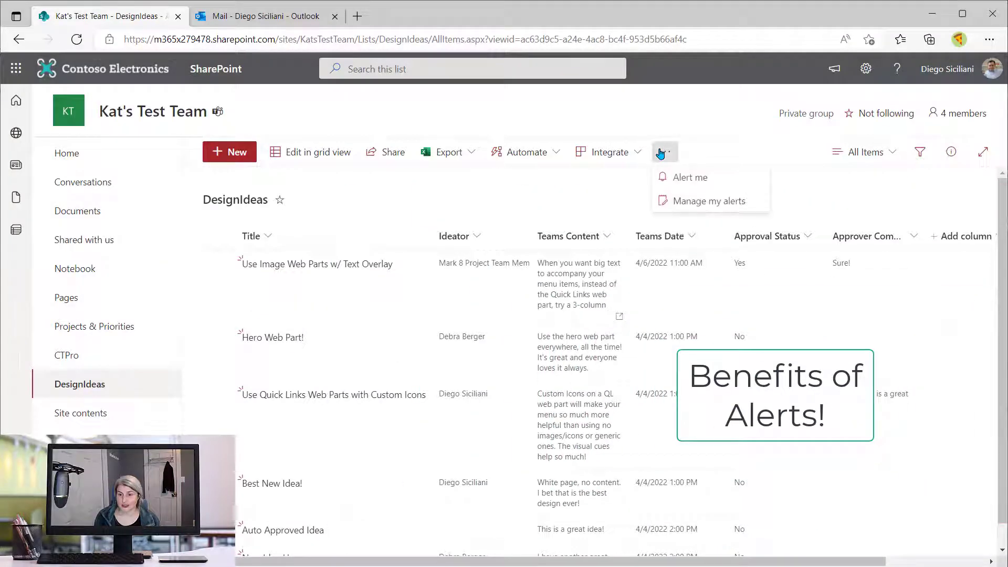
pyautogui.click(680, 177)
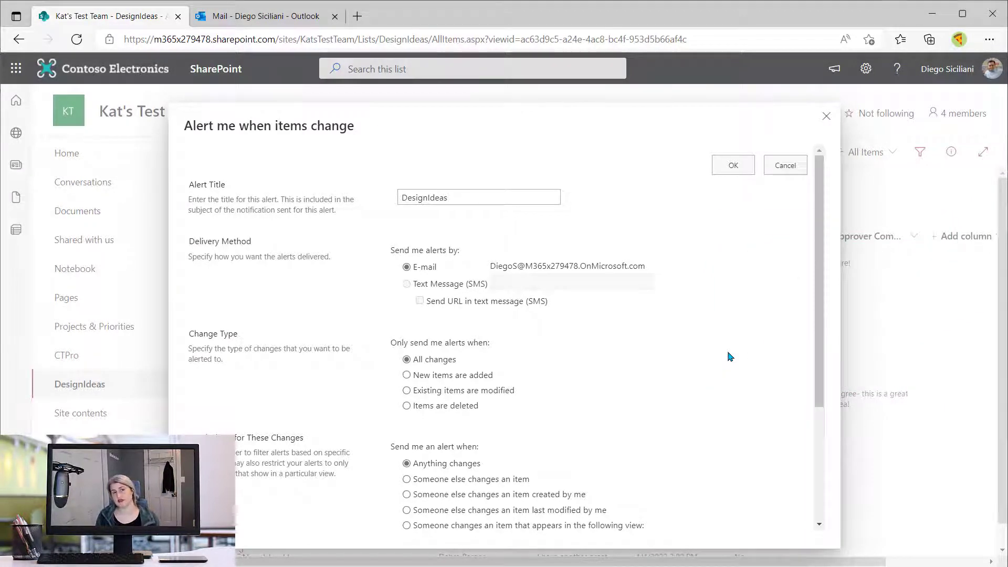
pyautogui.moveTo(450, 198); pyautogui.dragTo(391, 203)
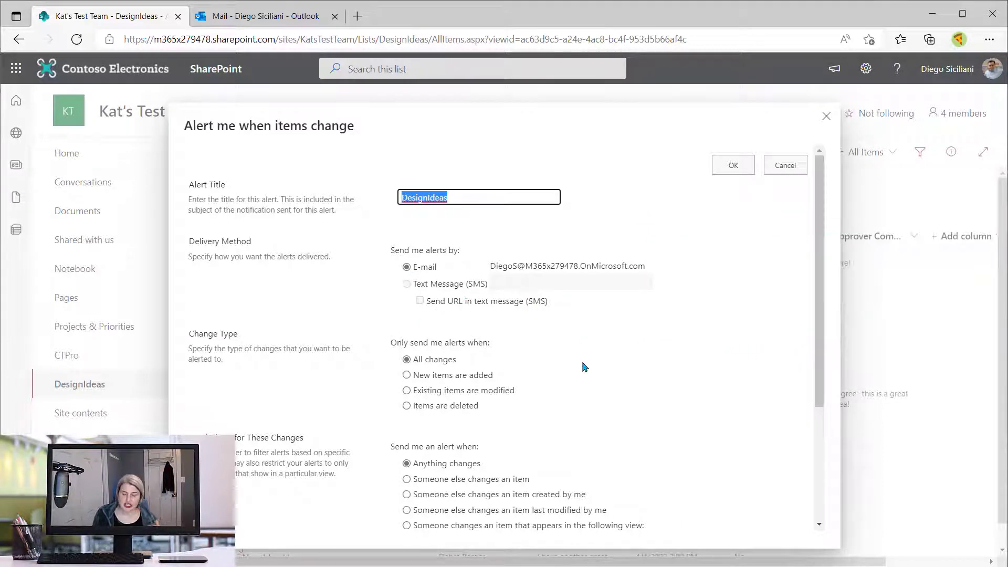
pyautogui.scroll(-3, 601, 384)
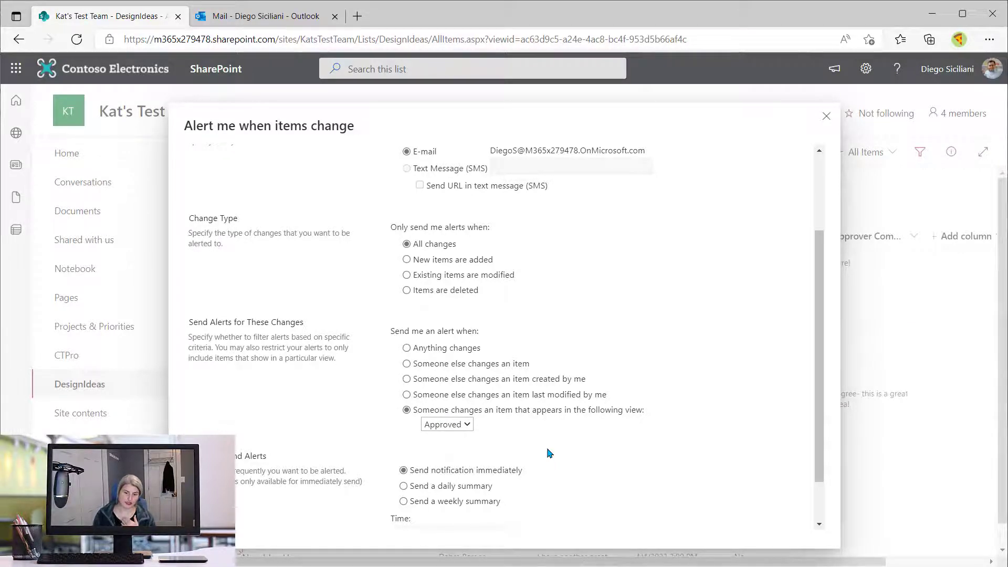
pyautogui.scroll(-1, 517, 469)
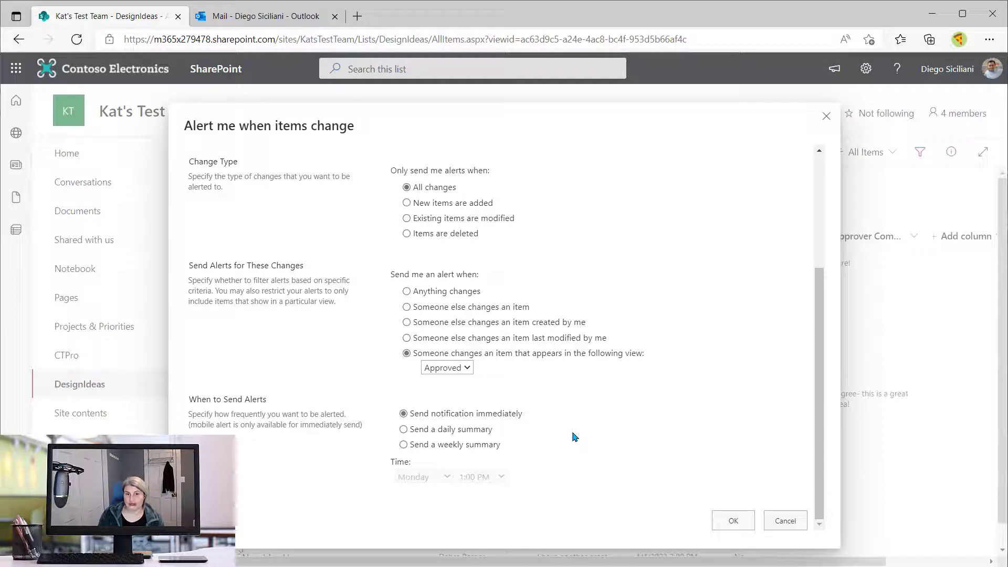
pyautogui.click(785, 519)
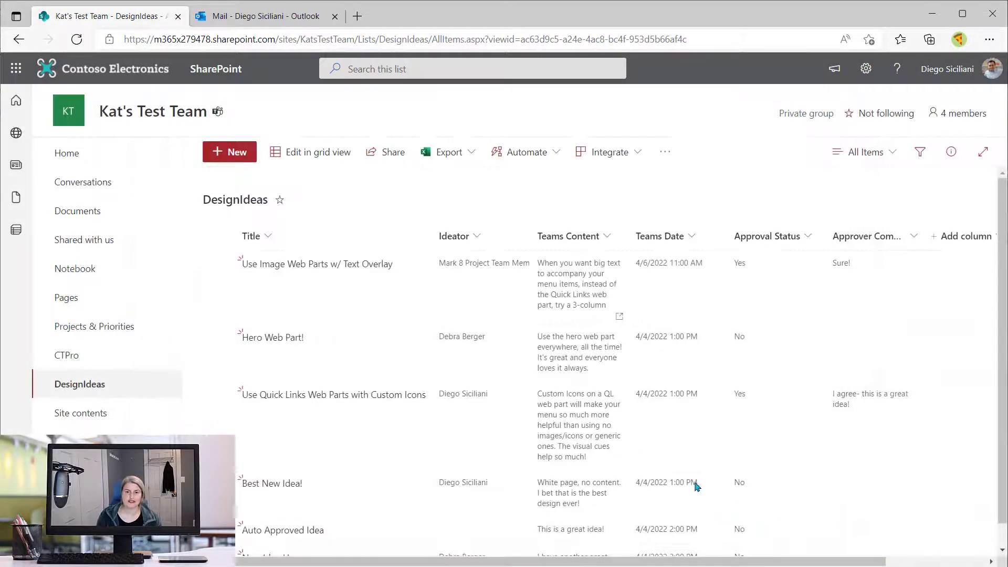
# Switch to Outlook to view the item details in the alert's email for New Idea Here, and return to the DesignIdeas list.
pyautogui.click(274, 13)
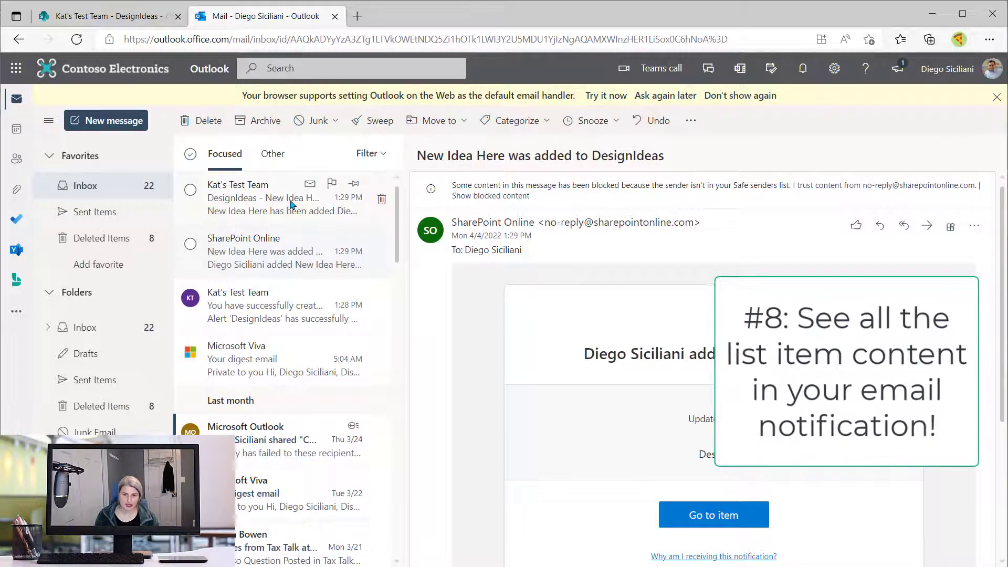
pyautogui.click(282, 205)
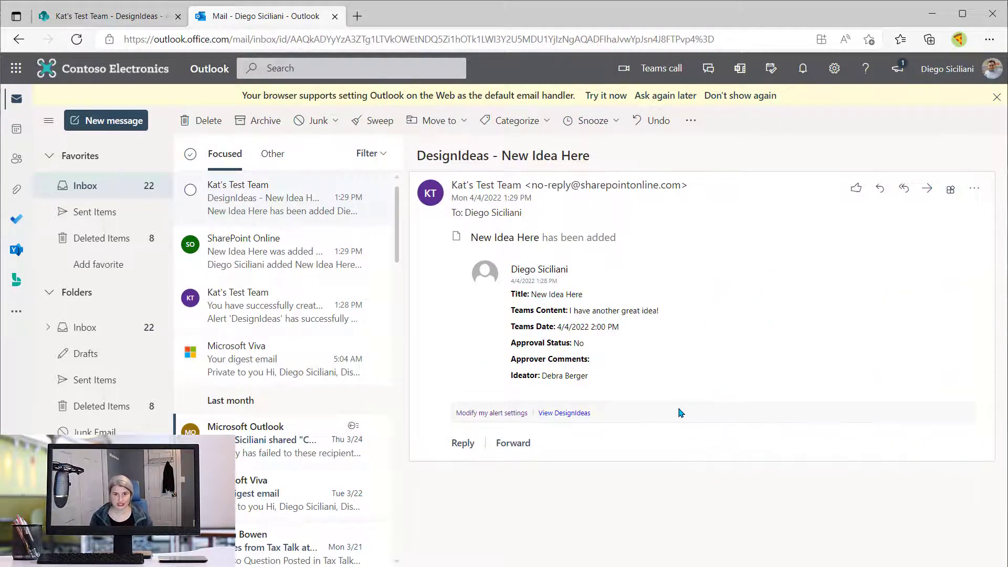
pyautogui.click(128, 16)
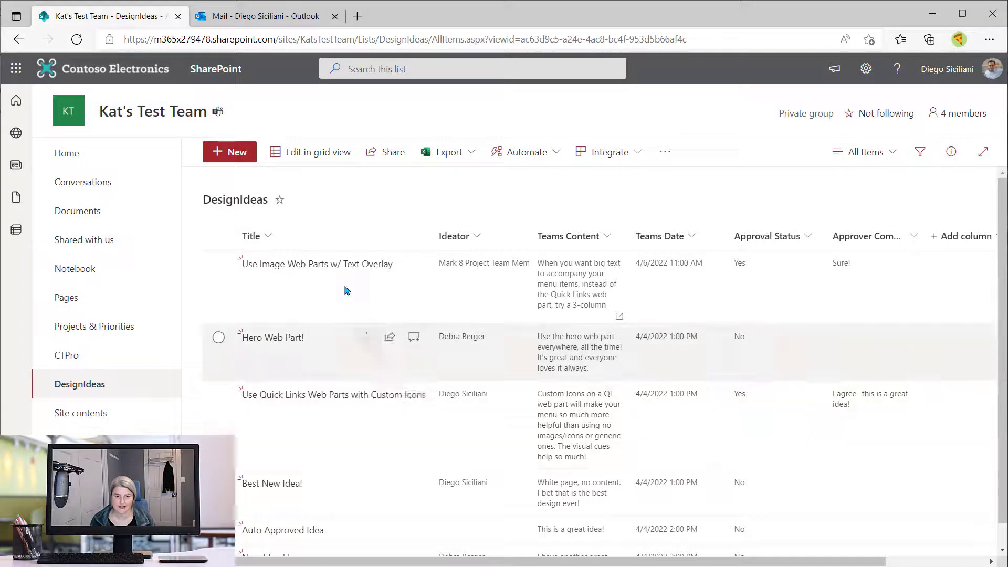
# Create a column-change rule that sends an email to Me when Approval Status changes, and close the rules dialog.
pyautogui.click(522, 152)
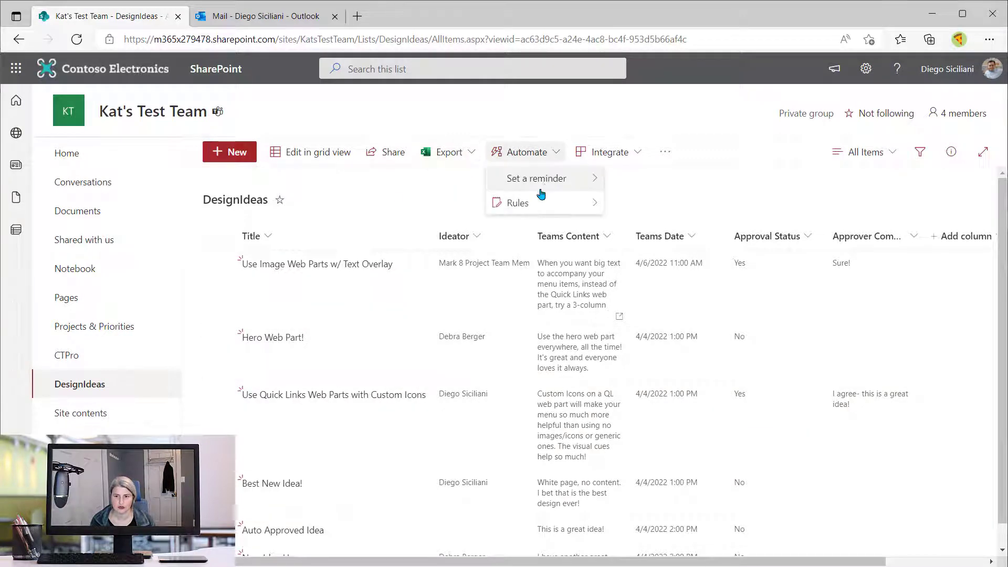
pyautogui.moveTo(565, 206)
pyautogui.click(636, 204)
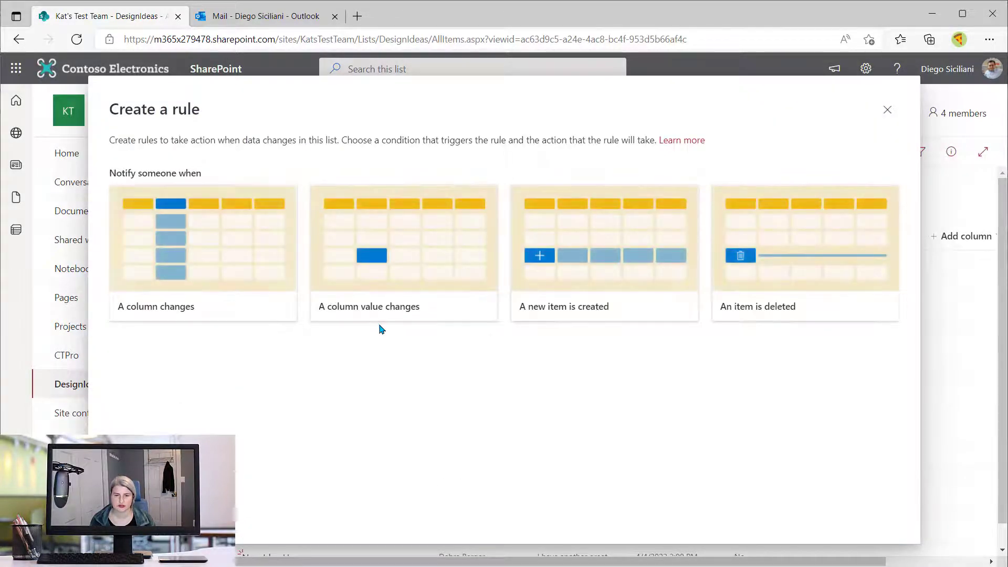
pyautogui.click(169, 313)
pyautogui.click(482, 307)
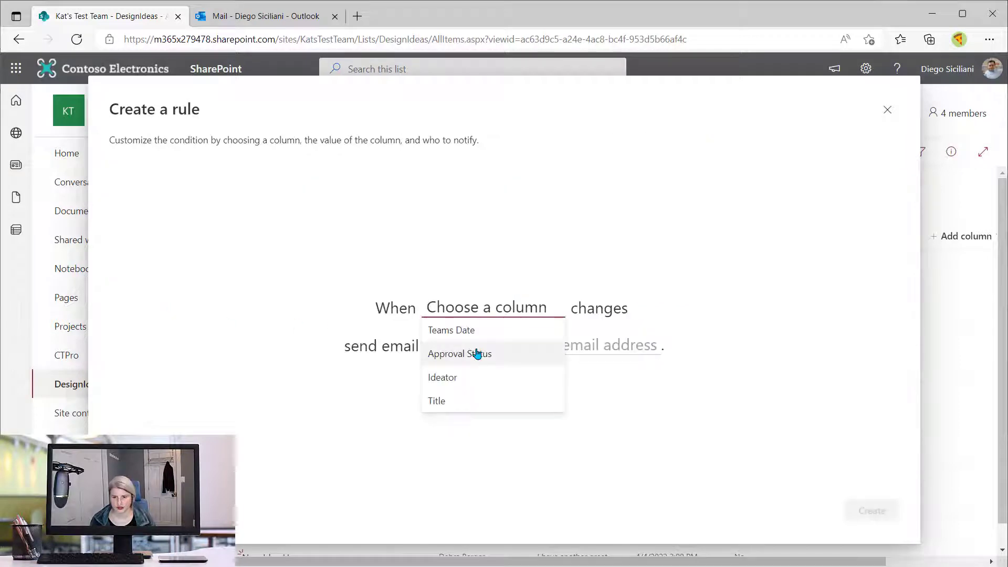
pyautogui.click(477, 352)
pyautogui.click(569, 344)
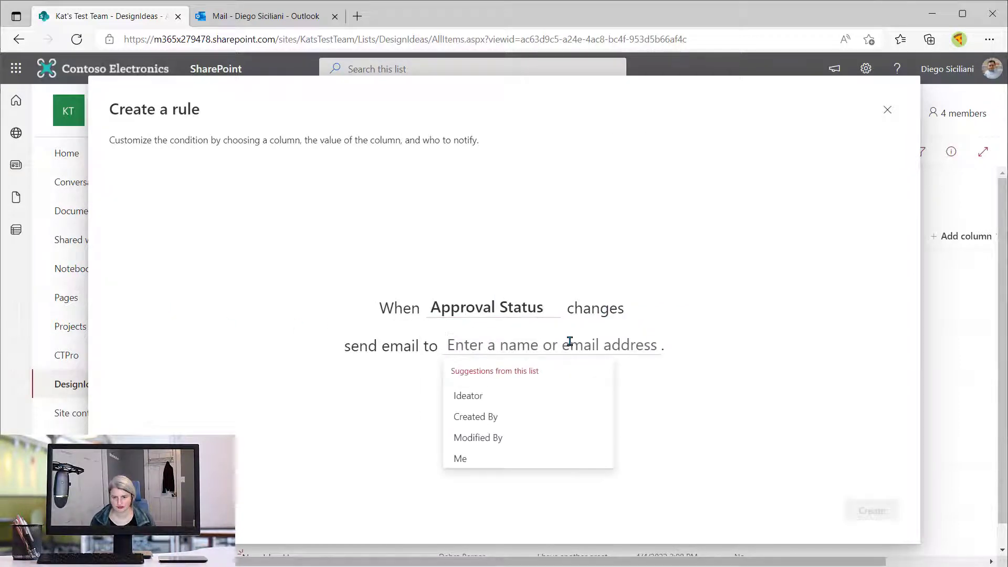
pyautogui.click(462, 459)
pyautogui.click(853, 509)
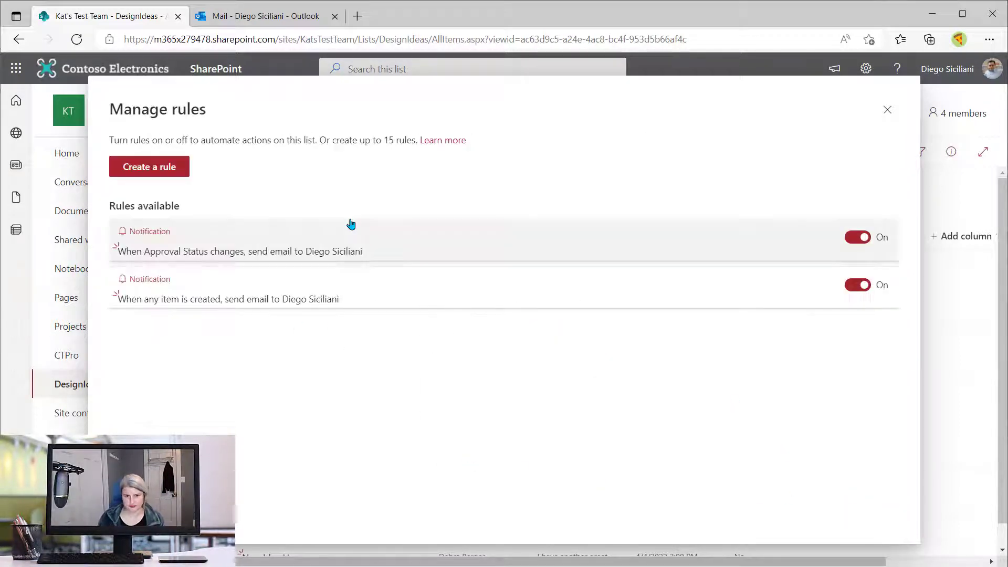
pyautogui.click(887, 112)
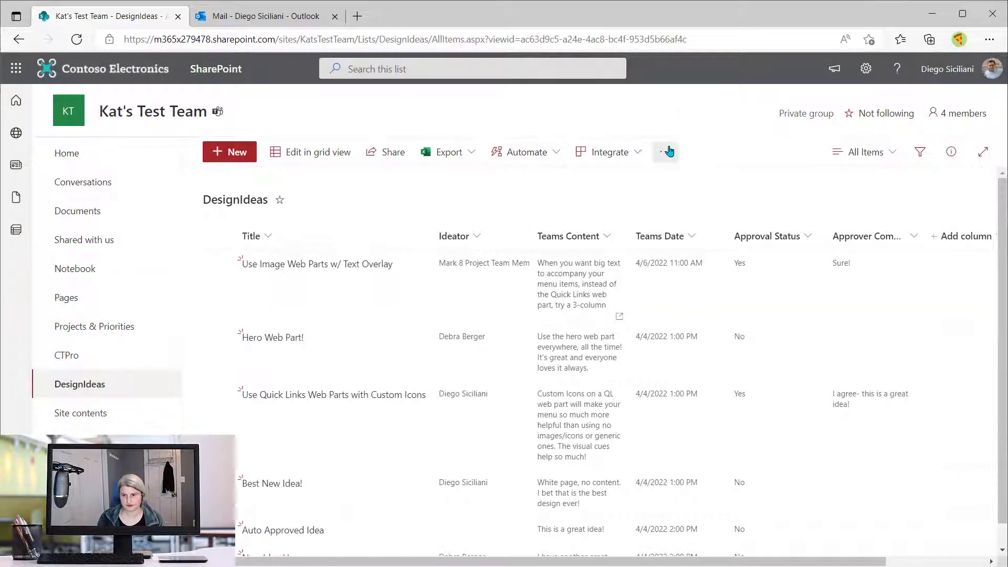
# Create a DesignIdeas alert for when someone changes an item that appears in the Approved view, with all changes and immediate notification.
pyautogui.click(669, 151)
pyautogui.click(696, 180)
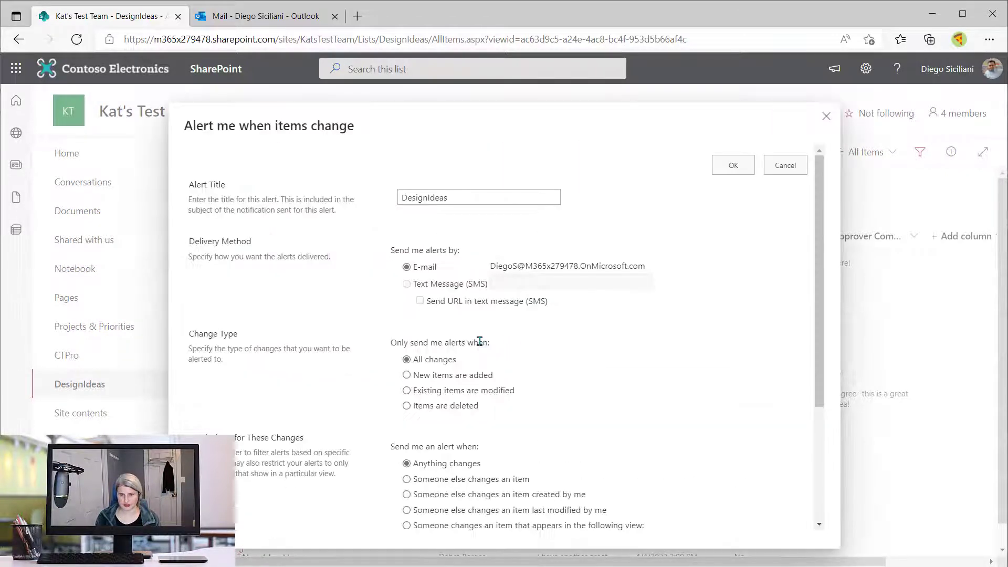
pyautogui.scroll(-2, 483, 416)
pyautogui.scroll(-1, 482, 415)
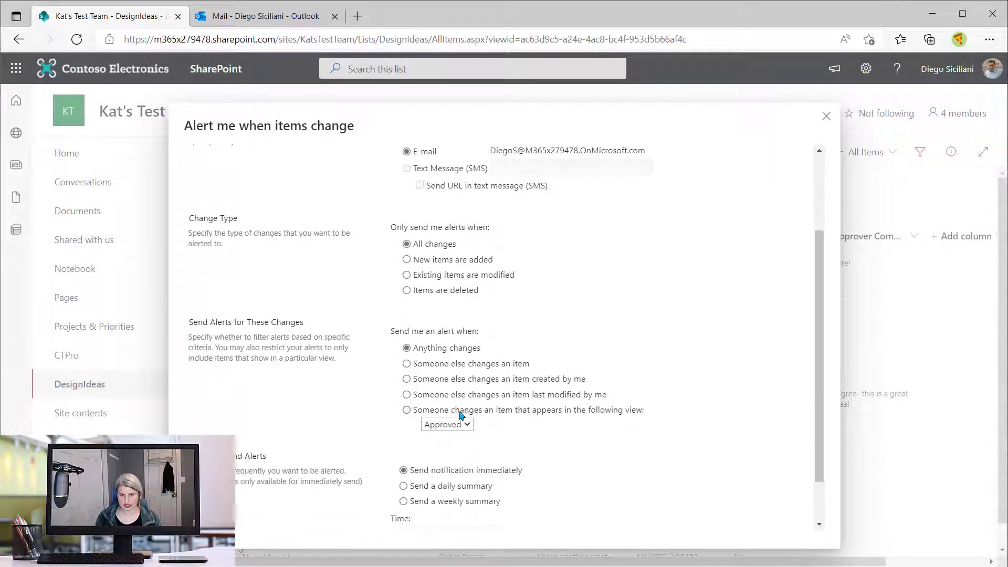
pyautogui.click(430, 411)
pyautogui.scroll(-1, 644, 430)
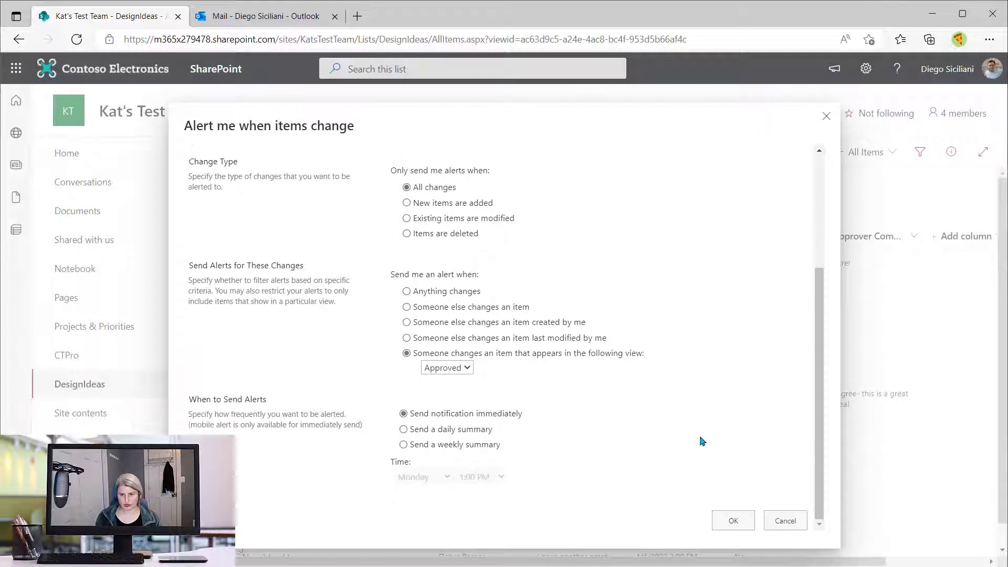
pyautogui.click(732, 522)
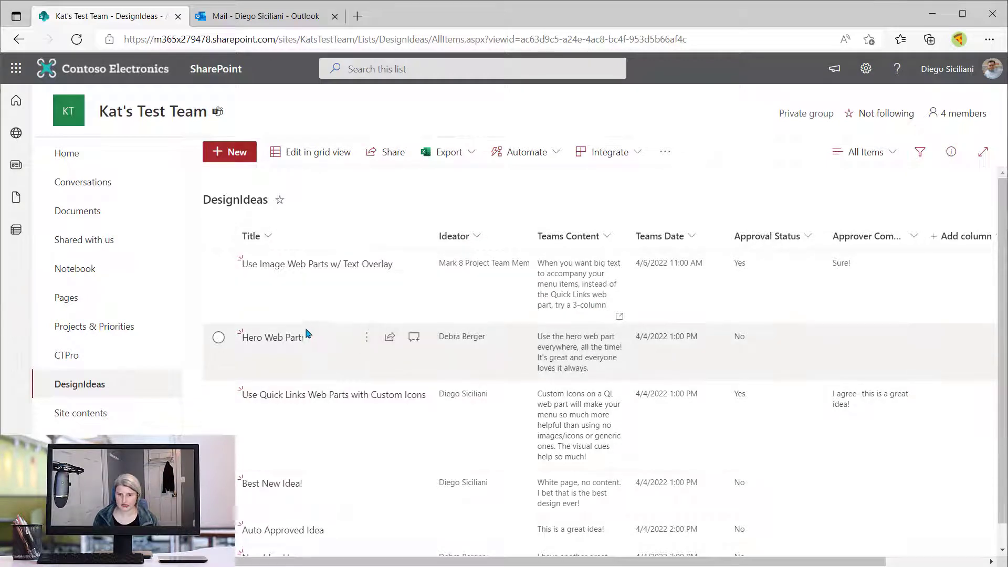
# Set the Approval Status of the Hero Web Part! item to Yes in its details.
pyautogui.click(339, 355)
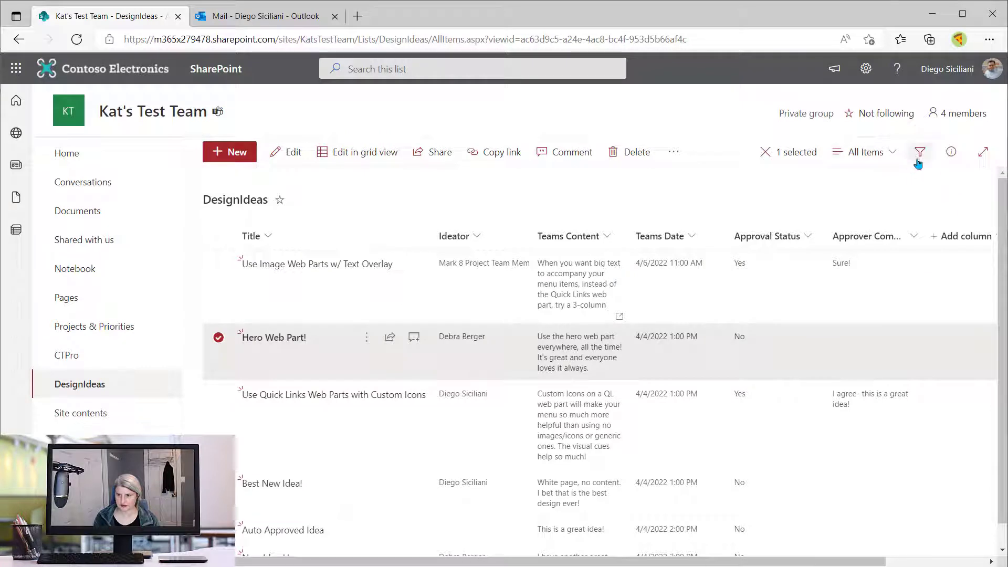
pyautogui.click(951, 153)
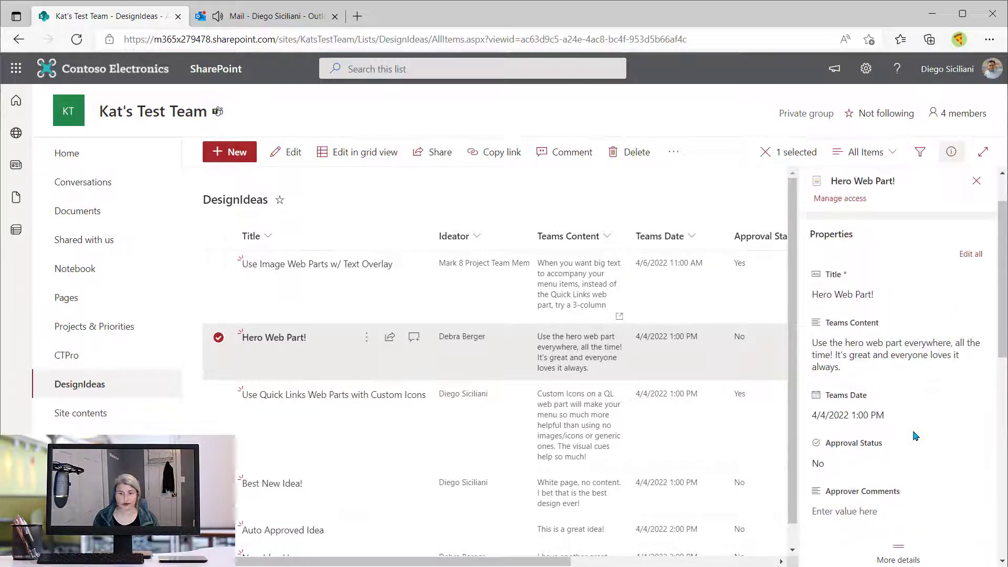
pyautogui.scroll(-1, 916, 436)
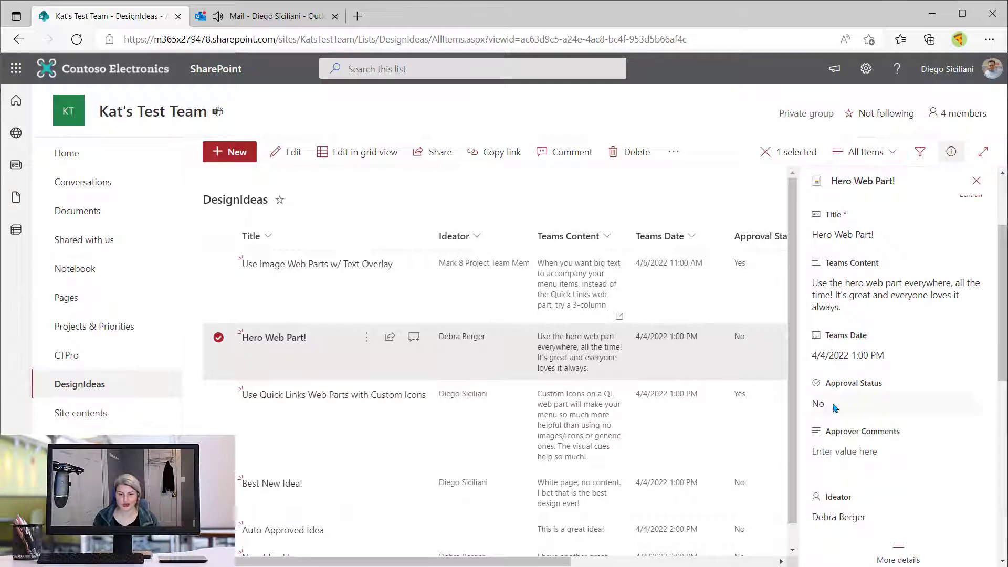
pyautogui.click(851, 406)
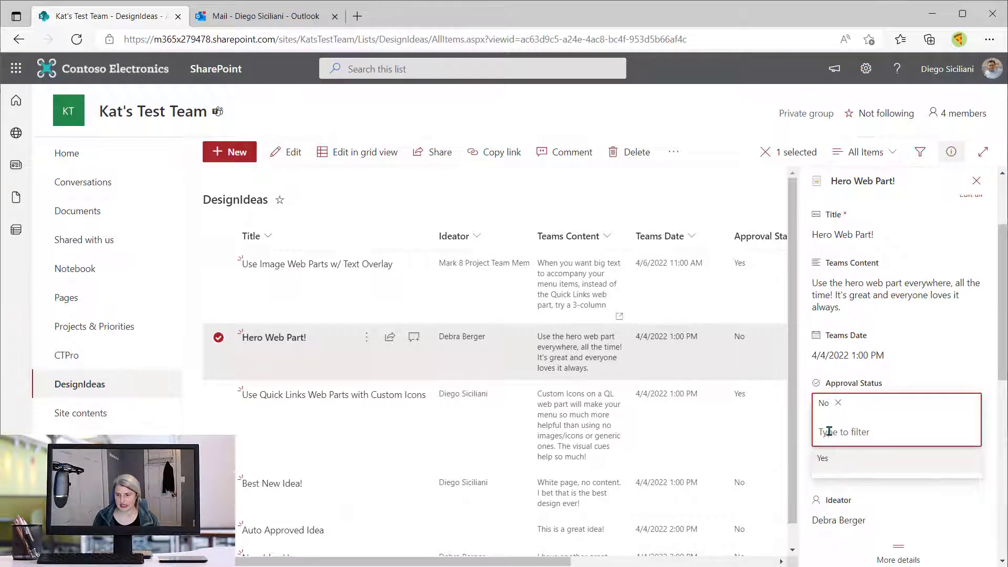
pyautogui.click(825, 461)
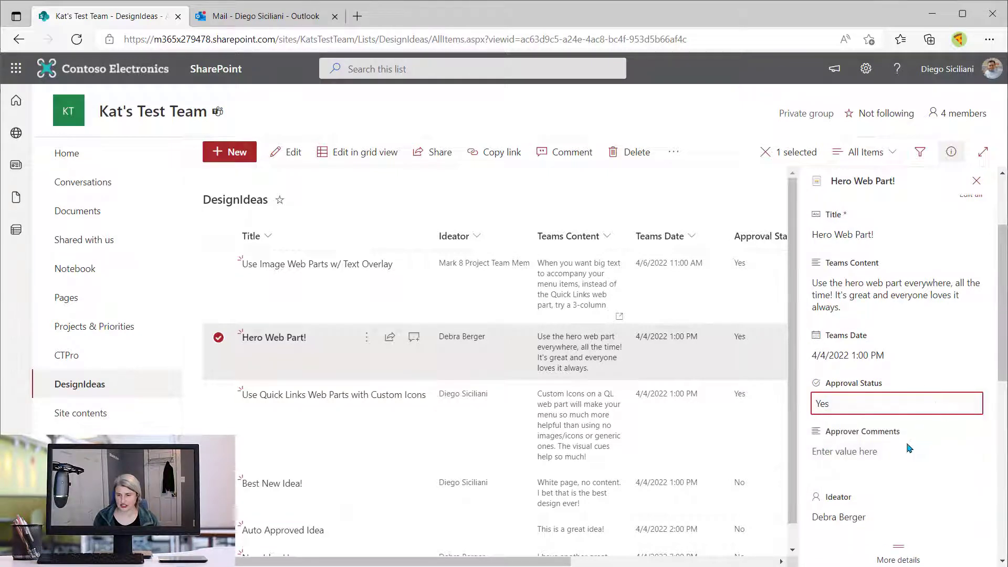
# Enter "Approved!" as the approver comment for Hero Web Part! and close the item's details.
pyautogui.click(877, 460)
pyautogui.write('Appr')
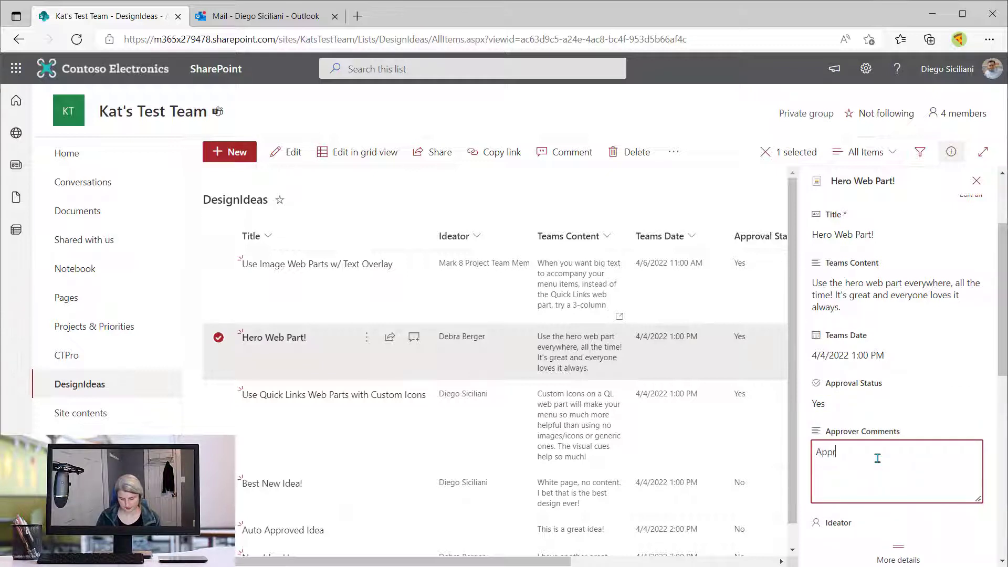
pyautogui.write('oved!')
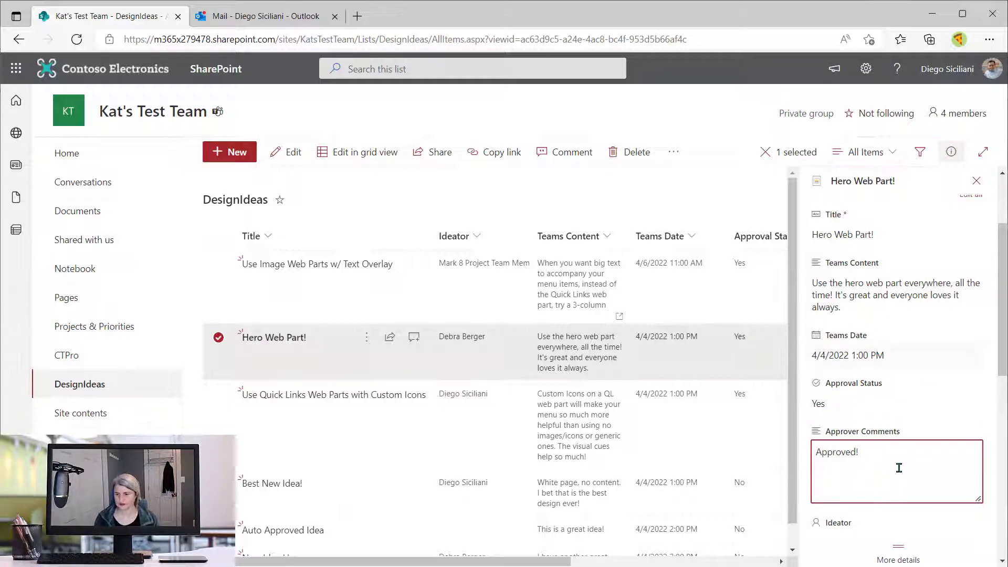
pyautogui.click(976, 182)
pyautogui.click(446, 351)
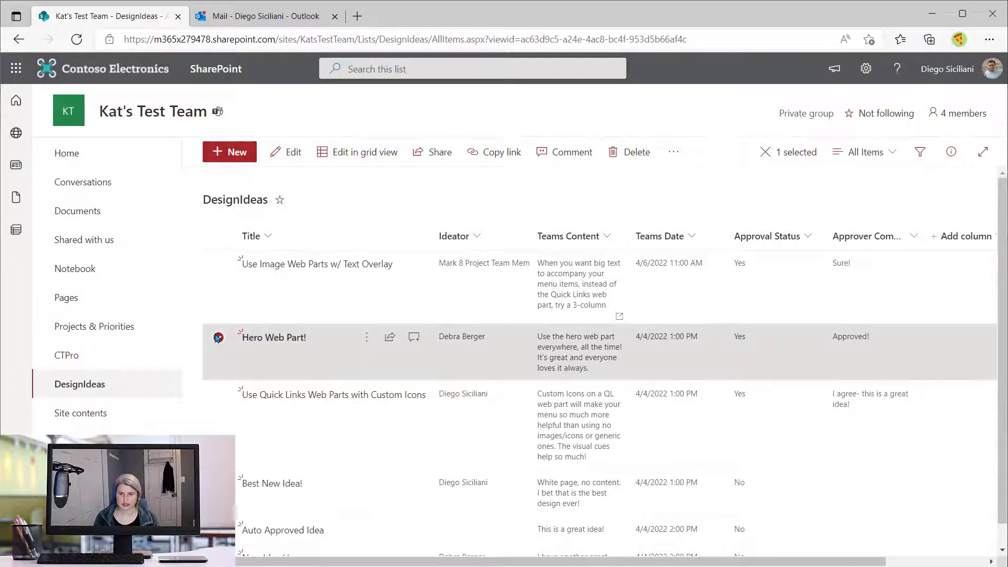
# Switch to Outlook and read the confirmation email for the new DesignIdeas alert, then reopen the New Idea Here alert email.
pyautogui.click(265, 17)
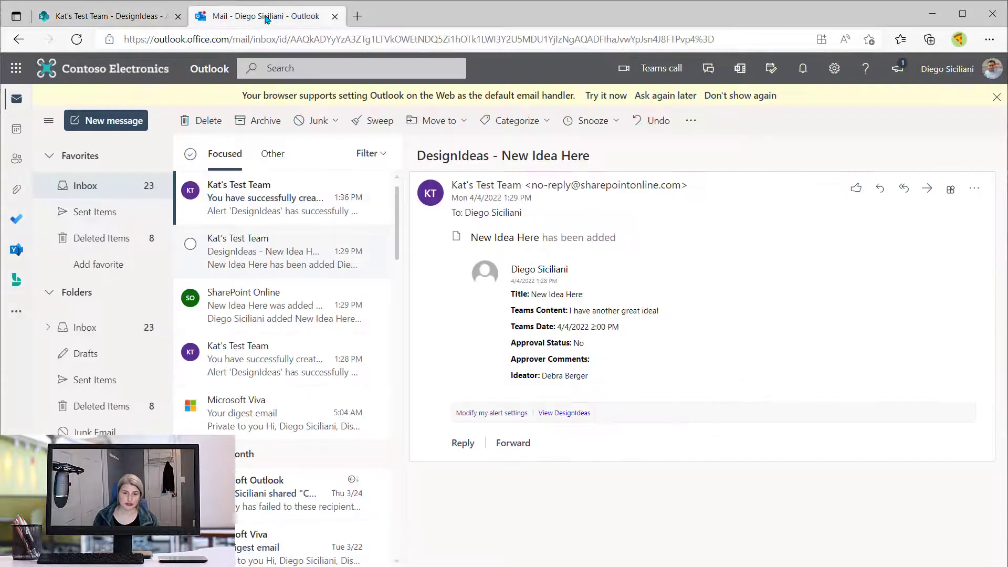
pyautogui.click(257, 211)
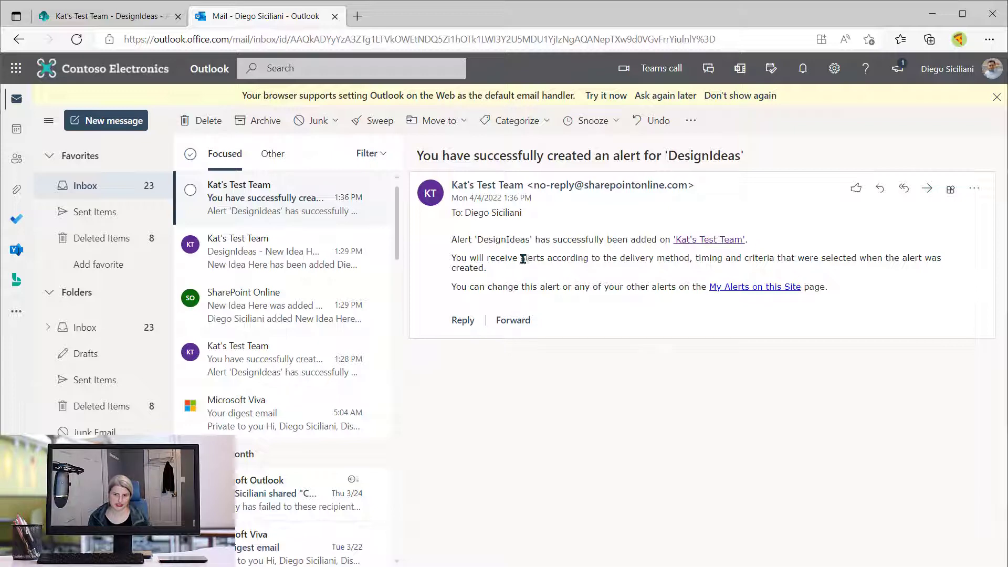
pyautogui.click(278, 252)
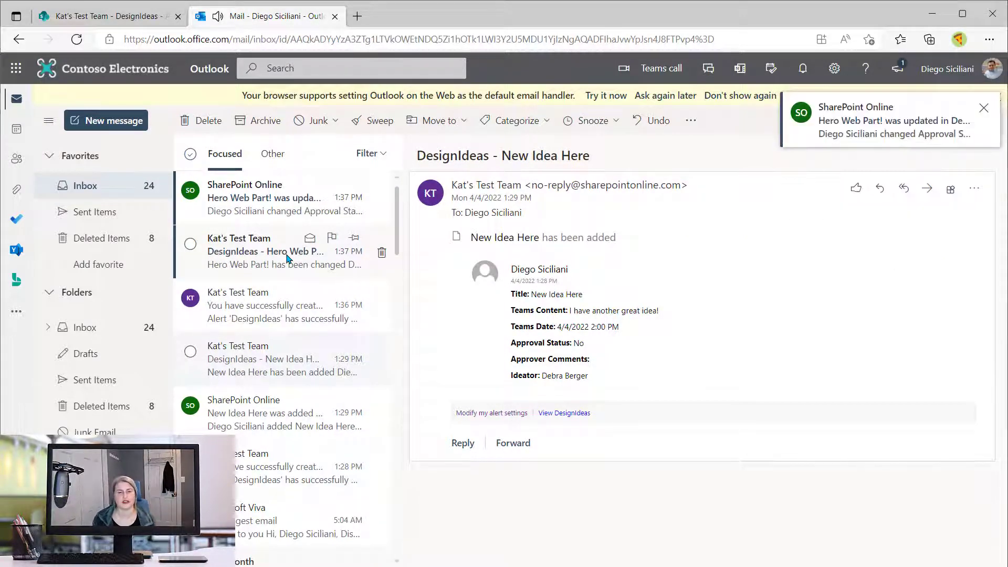
# Compare the alert's email about the changed Hero Web Part! item with the rule's email about its Approval Status.
pyautogui.click(282, 265)
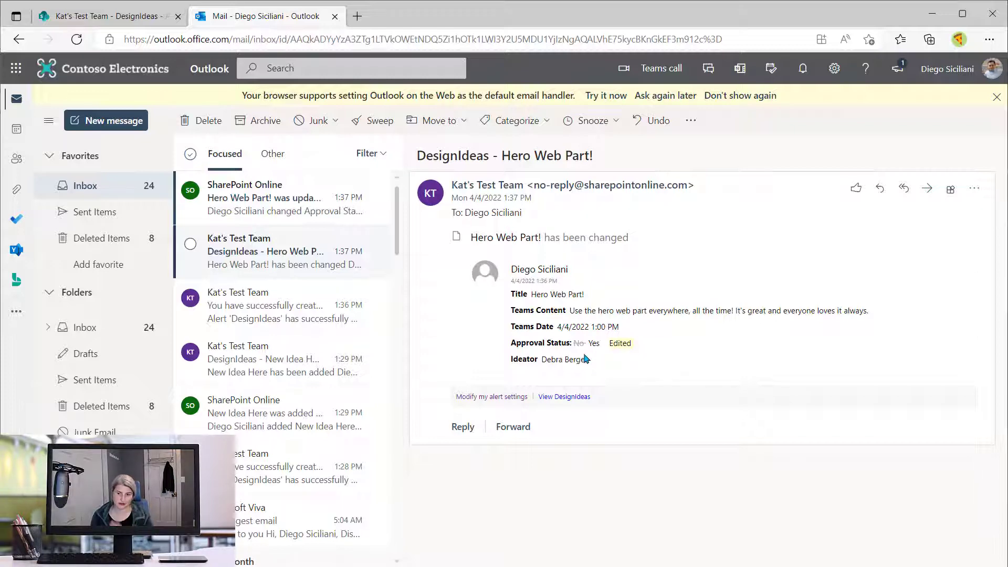
pyautogui.click(265, 203)
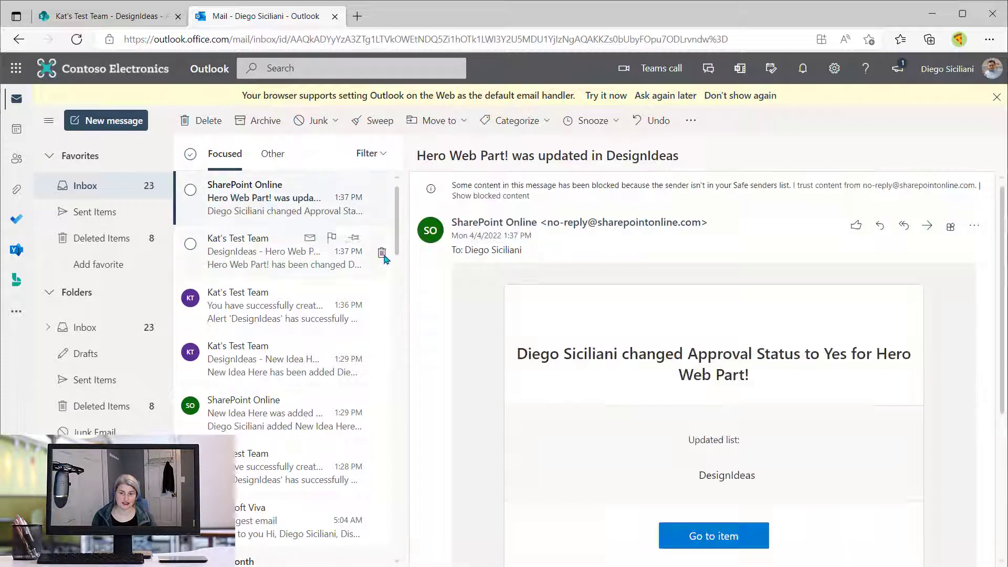
pyautogui.scroll(-1, 937, 408)
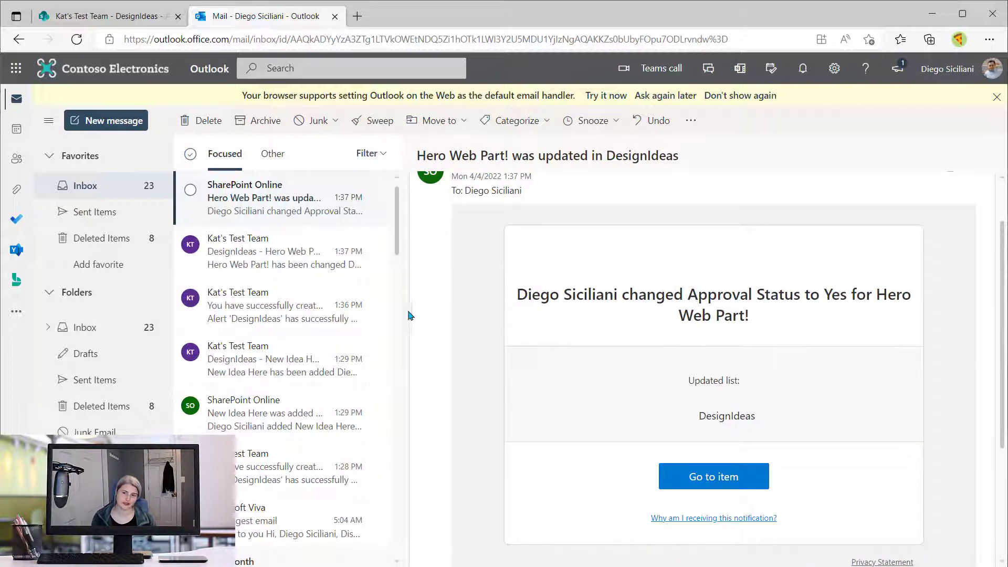
pyautogui.click(266, 257)
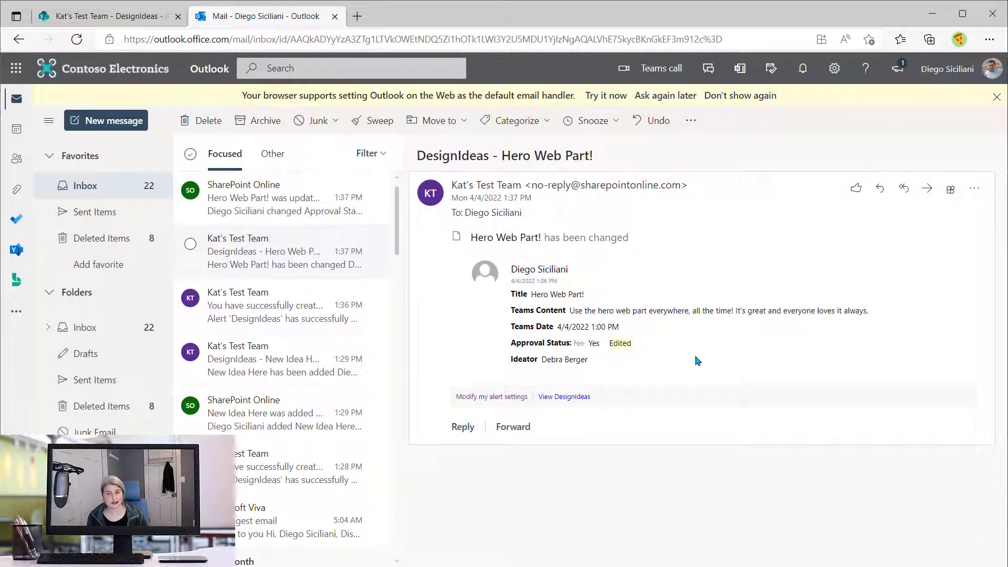
pyautogui.click(305, 212)
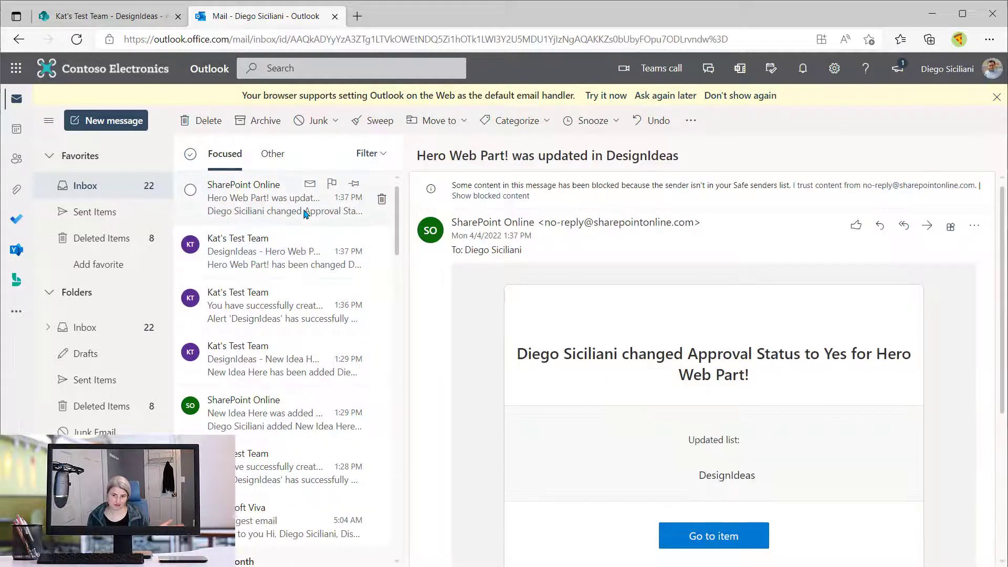
pyautogui.click(256, 261)
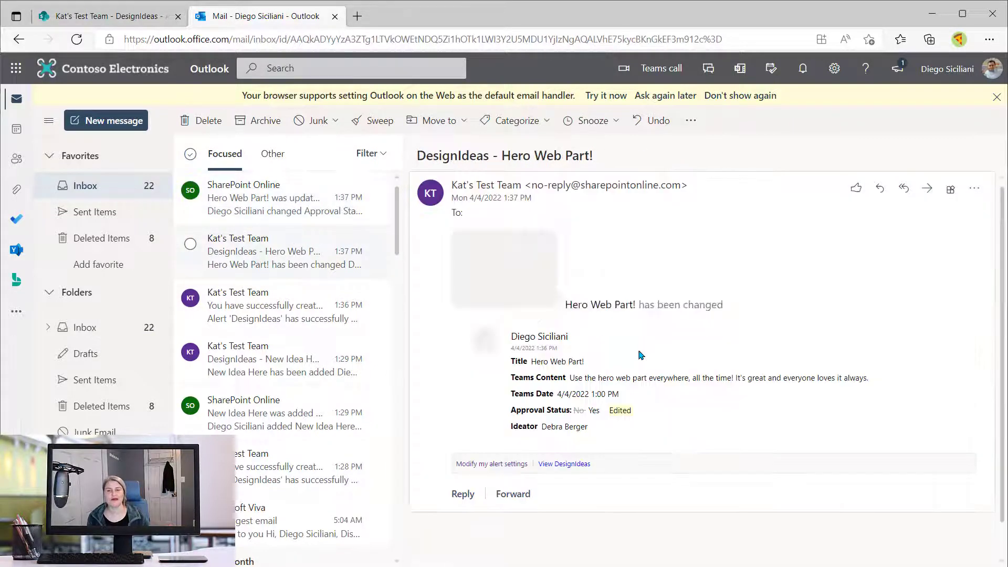